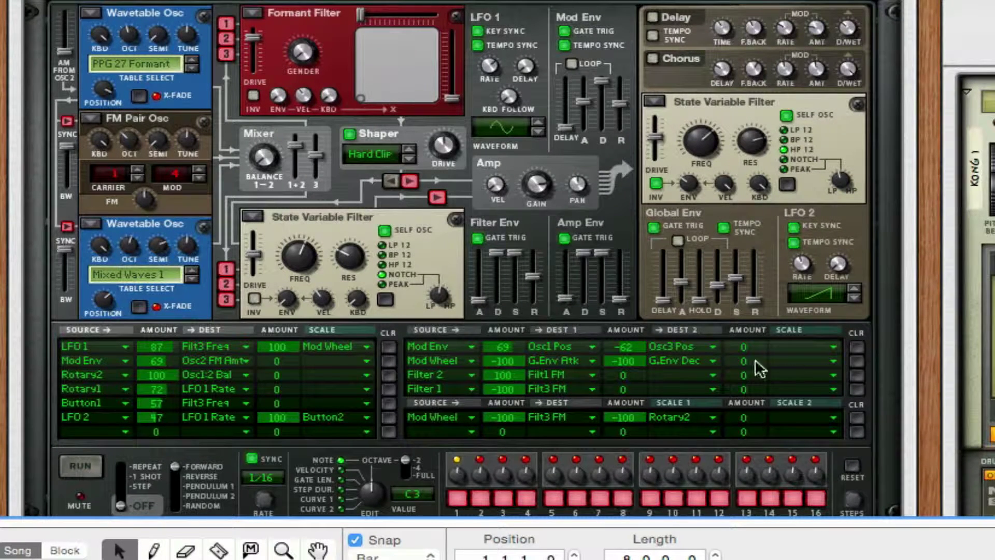
- Switch the Scream 4, RV7000 and The Echo effects on in the Screamer Bass Combinator
{"action": "scroll", "coordinate": [610, 382], "scroll_direction": "up", "scroll_amount": 10}
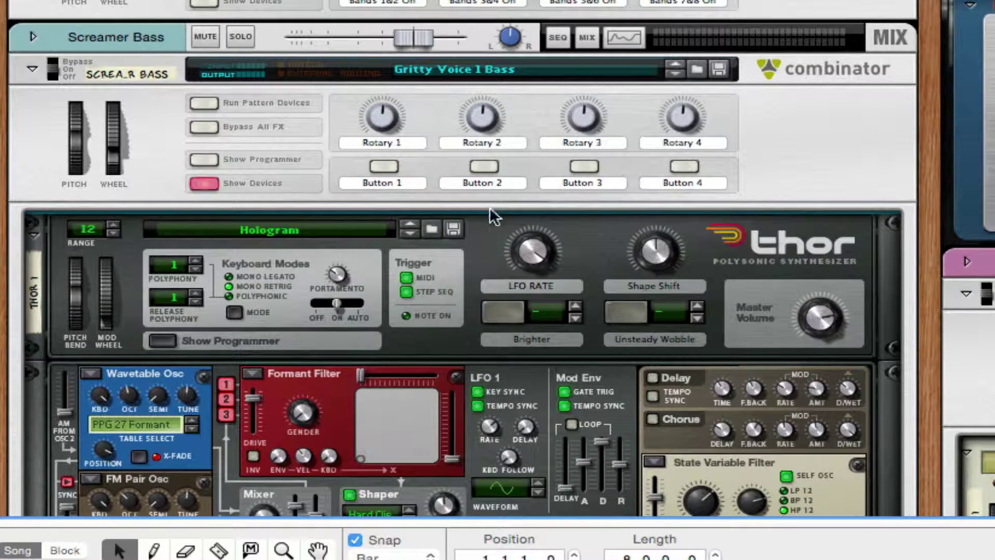
{"action": "scroll", "coordinate": [653, 241], "scroll_direction": "down", "scroll_amount": 10}
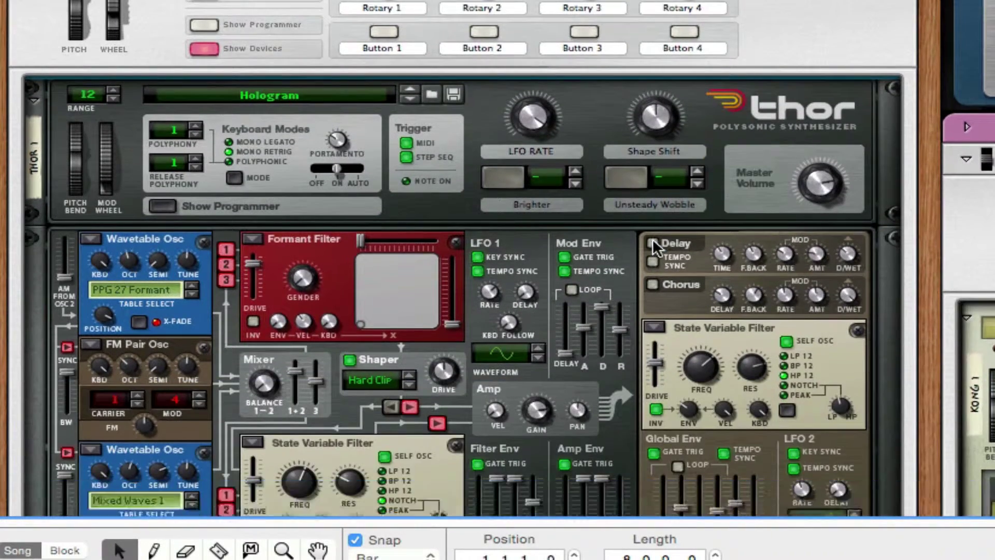
{"action": "scroll", "coordinate": [651, 238], "scroll_direction": "down", "scroll_amount": 10}
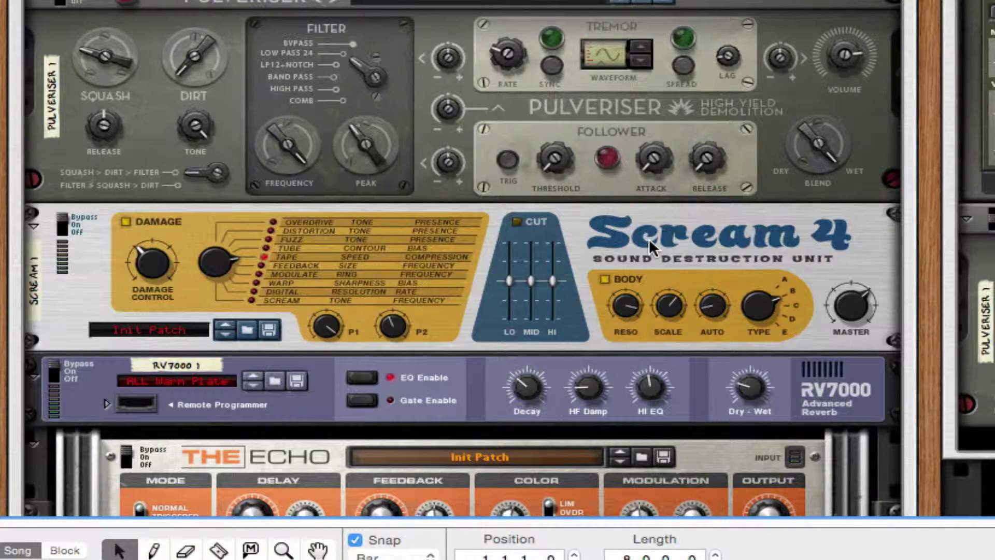
{"action": "scroll", "coordinate": [648, 243], "scroll_direction": "down", "scroll_amount": 1}
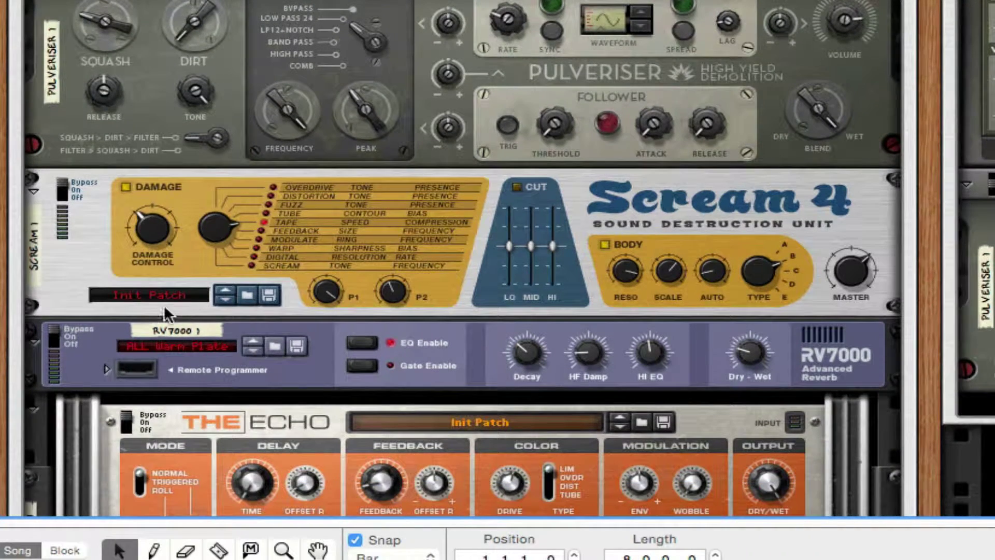
{"action": "left_click", "coordinate": [61, 188]}
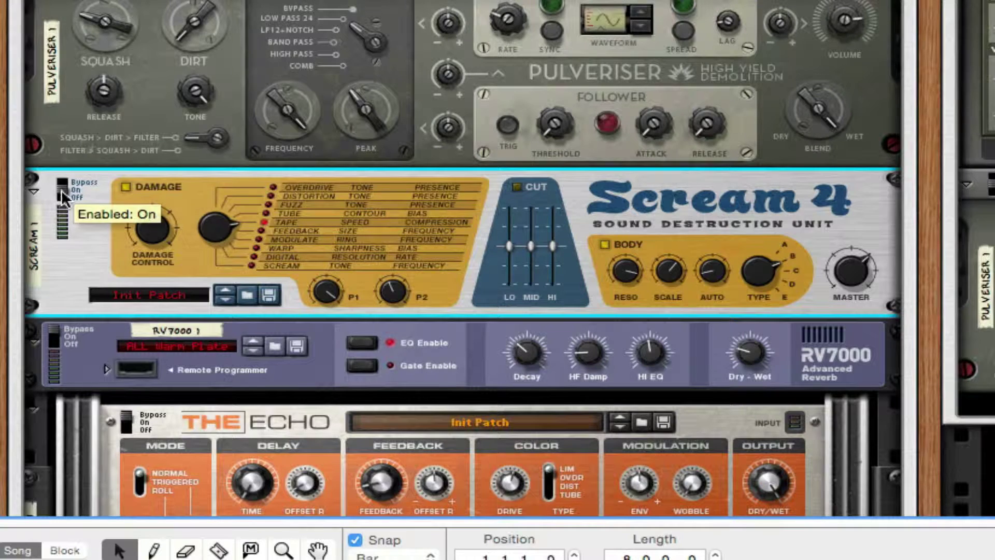
{"action": "left_click", "coordinate": [58, 330]}
{"action": "left_click", "coordinate": [54, 337]}
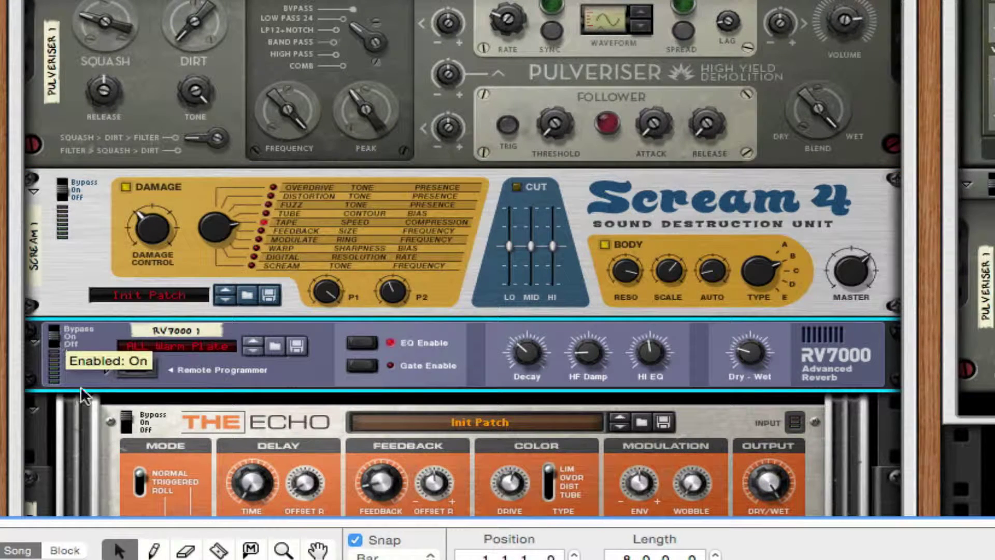
{"action": "left_click", "coordinate": [127, 426]}
- Switch the MClass Maximizer and the Saturation Knob from bypass to on
{"action": "scroll", "coordinate": [129, 430], "scroll_direction": "down", "scroll_amount": 10}
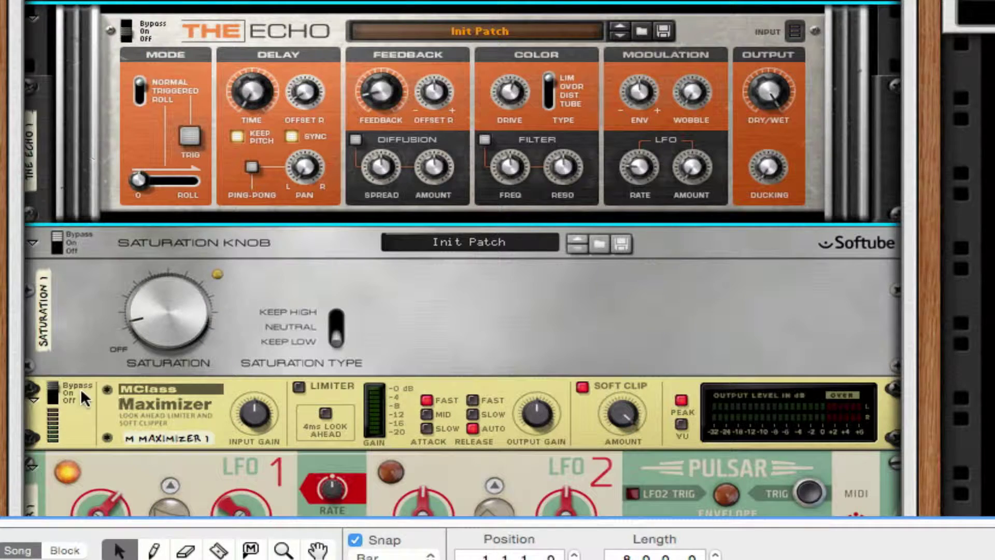
{"action": "left_click", "coordinate": [60, 387]}
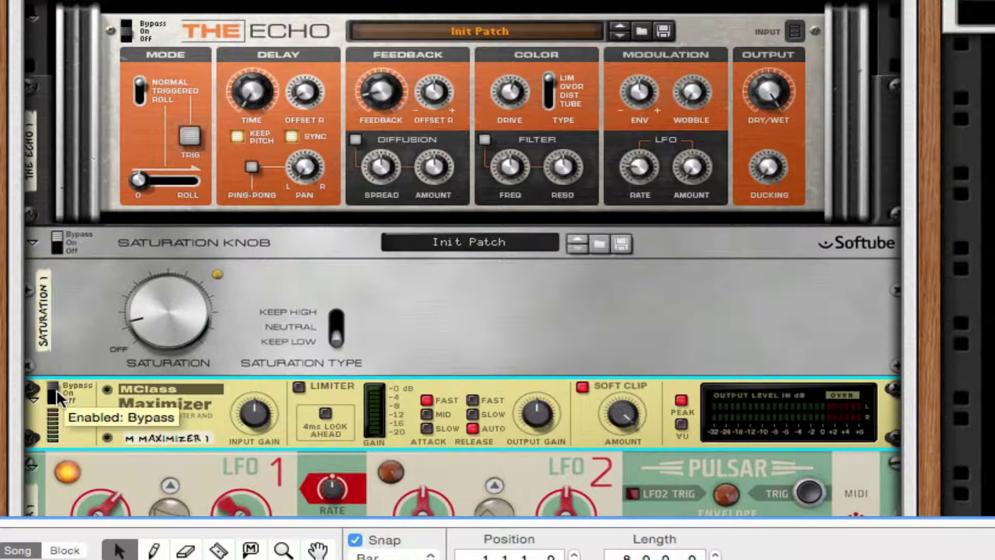
{"action": "left_click", "coordinate": [57, 392]}
{"action": "left_click", "coordinate": [58, 232]}
{"action": "left_click", "coordinate": [55, 242]}
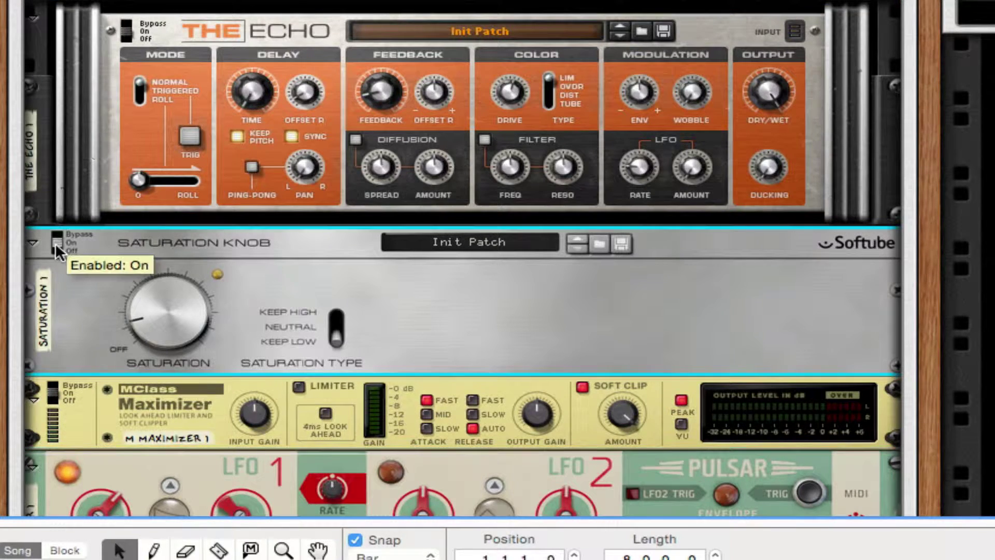
- Switch the Pulveriser below the Thor synthesizer from bypass to on
{"action": "scroll", "coordinate": [117, 344], "scroll_direction": "up", "scroll_amount": 10}
{"action": "scroll", "coordinate": [117, 344], "scroll_direction": "up", "scroll_amount": 7}
{"action": "scroll", "coordinate": [84, 409], "scroll_direction": "down", "scroll_amount": 3}
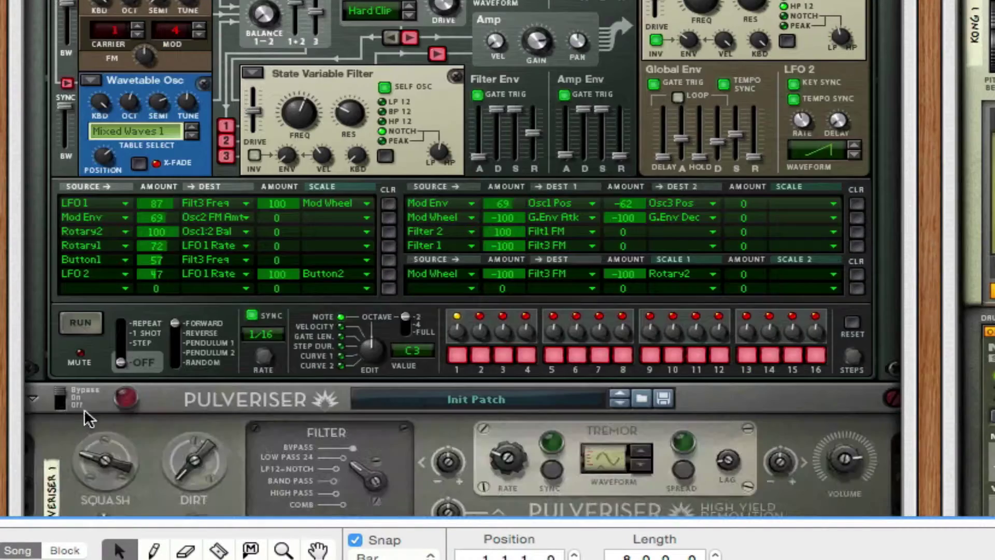
{"action": "left_click", "coordinate": [60, 395]}
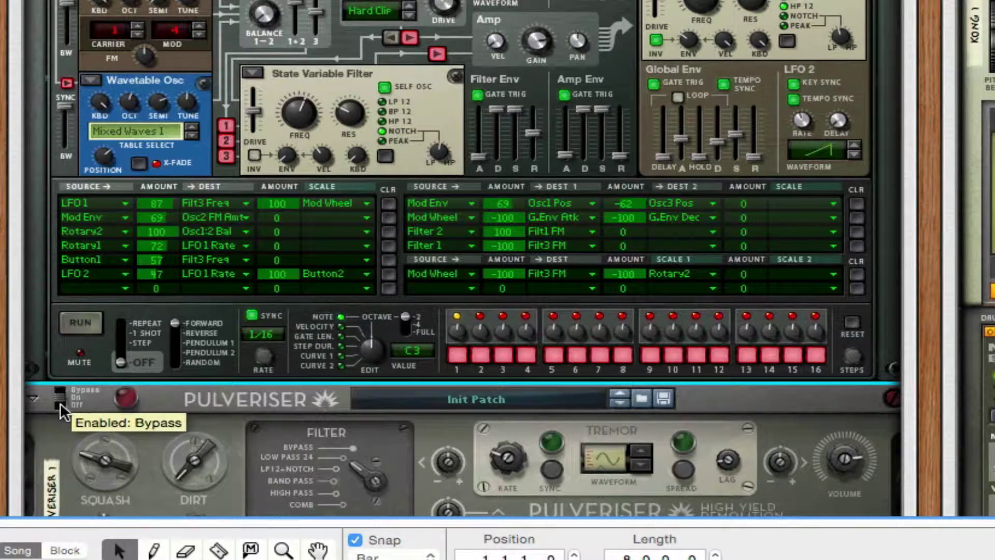
{"action": "left_click", "coordinate": [61, 403]}
- Play back the Screamer Bass Combinator while examining Thor's programmer, its modulation routing and the effects chain down to the Saturation Knob
{"action": "scroll", "coordinate": [64, 404], "scroll_direction": "up", "scroll_amount": 10}
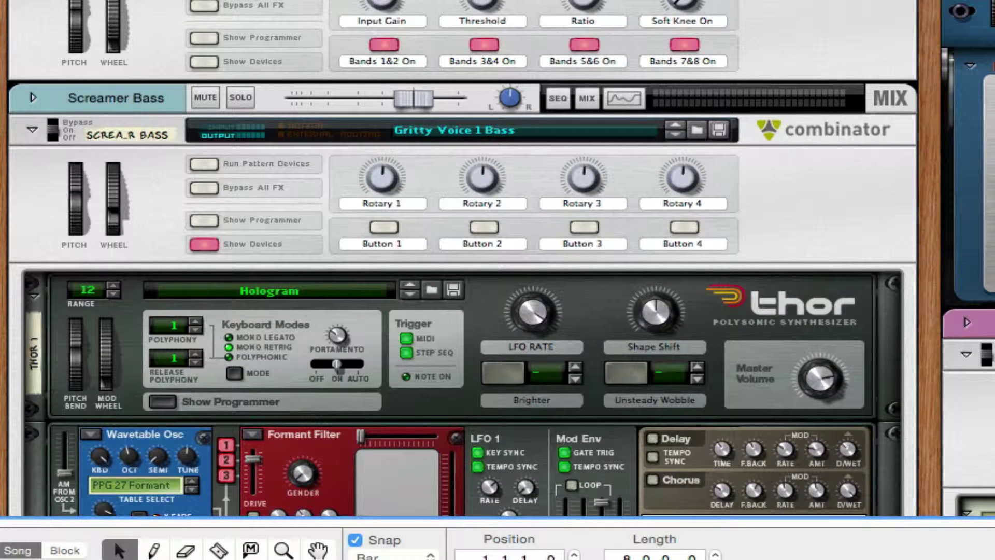
{"action": "key", "text": "space"}
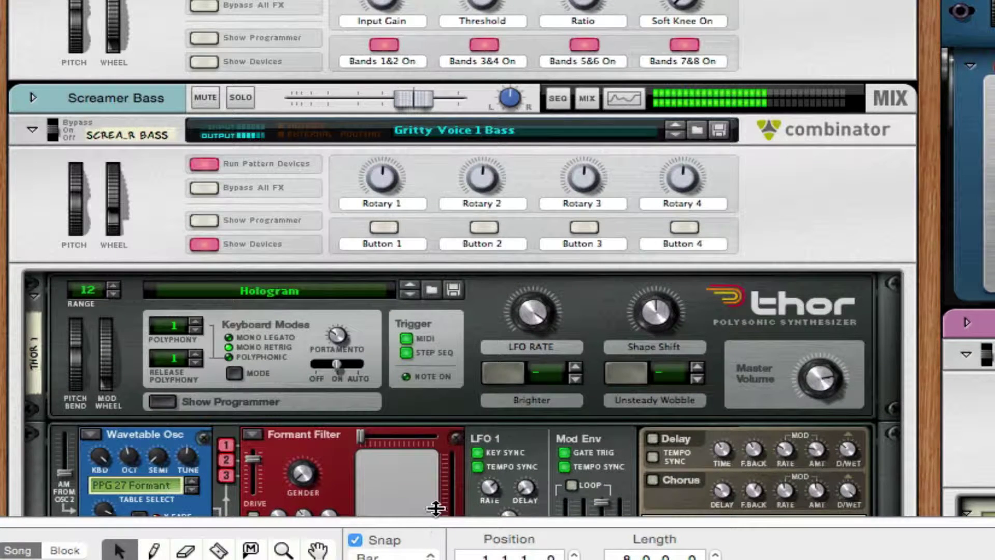
{"action": "scroll", "coordinate": [687, 437], "scroll_direction": "down", "scroll_amount": 6}
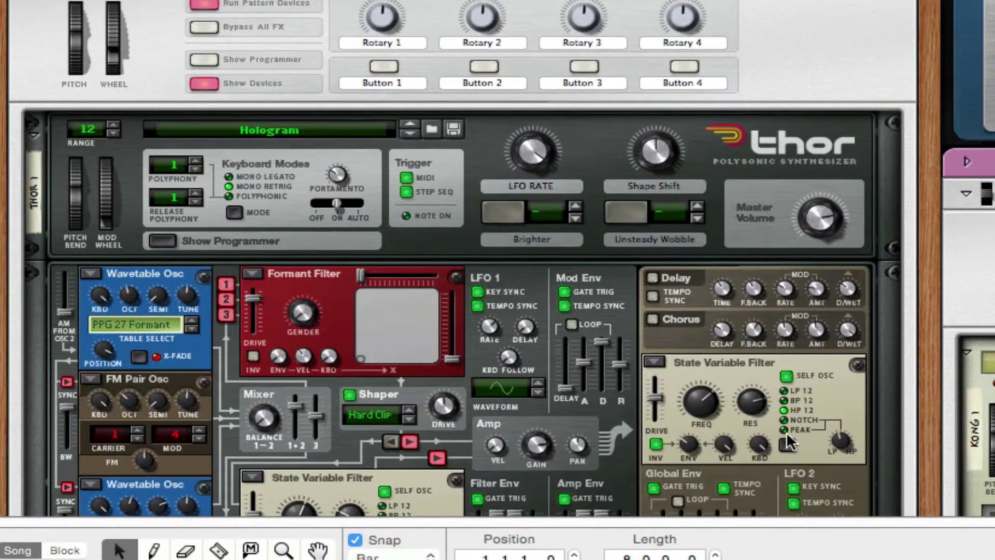
{"action": "scroll", "coordinate": [787, 434], "scroll_direction": "down", "scroll_amount": 1}
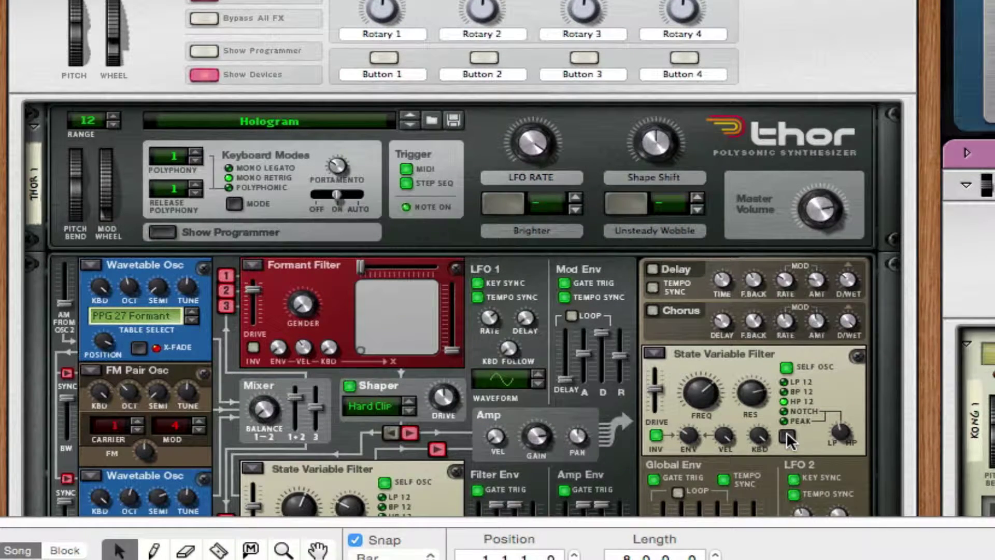
{"action": "scroll", "coordinate": [787, 435], "scroll_direction": "down", "scroll_amount": 1}
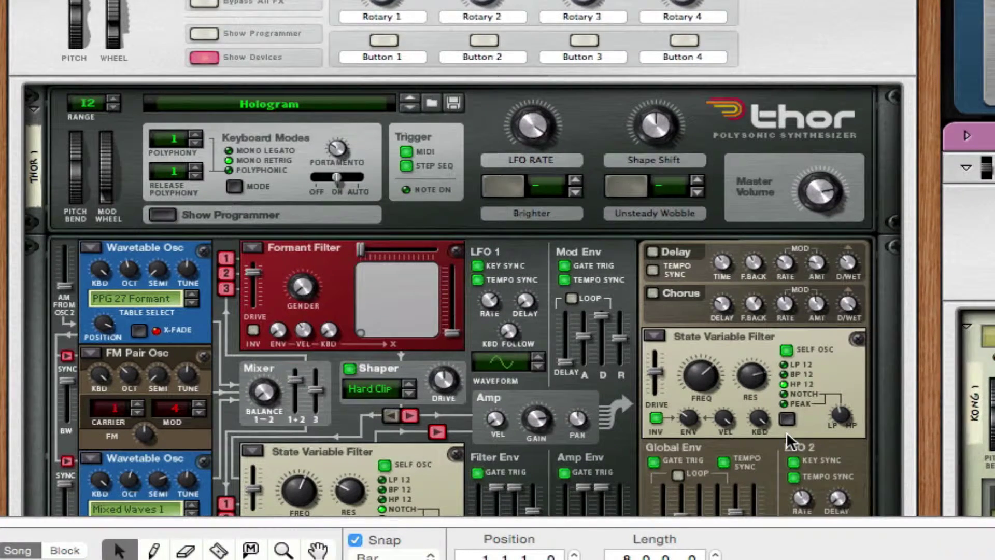
{"action": "scroll", "coordinate": [786, 431], "scroll_direction": "down", "scroll_amount": 2}
{"action": "scroll", "coordinate": [785, 431], "scroll_direction": "down", "scroll_amount": 3}
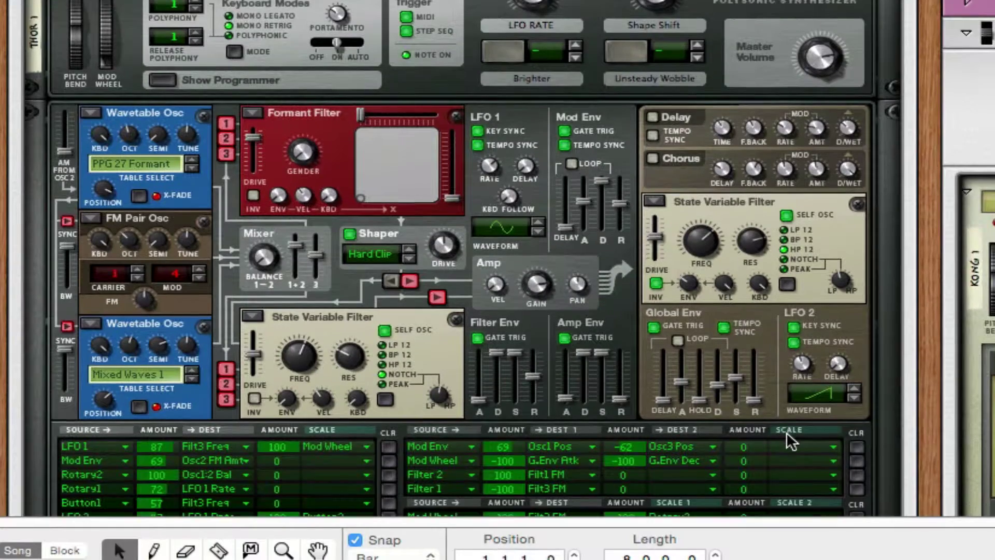
{"action": "scroll", "coordinate": [785, 434], "scroll_direction": "down", "scroll_amount": 8}
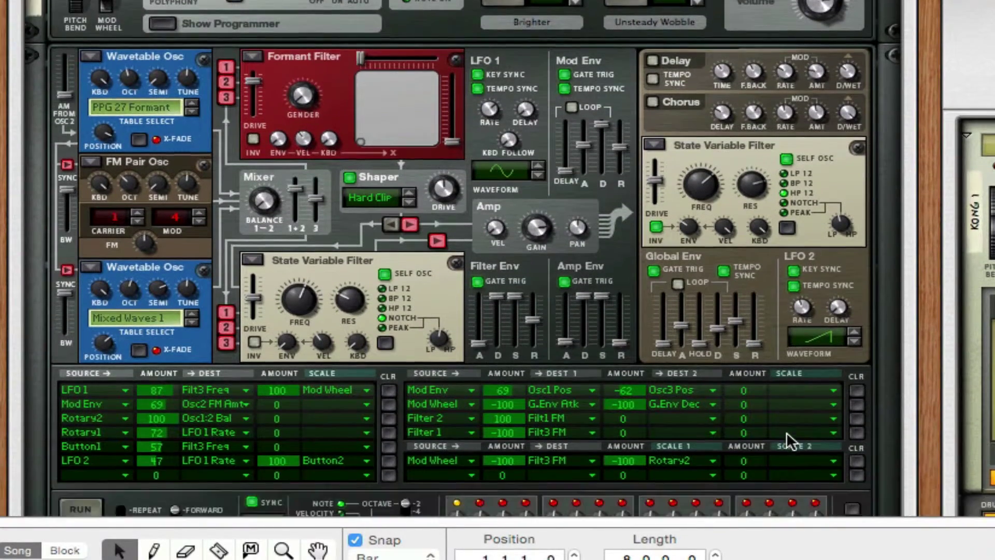
{"action": "scroll", "coordinate": [786, 434], "scroll_direction": "down", "scroll_amount": 11}
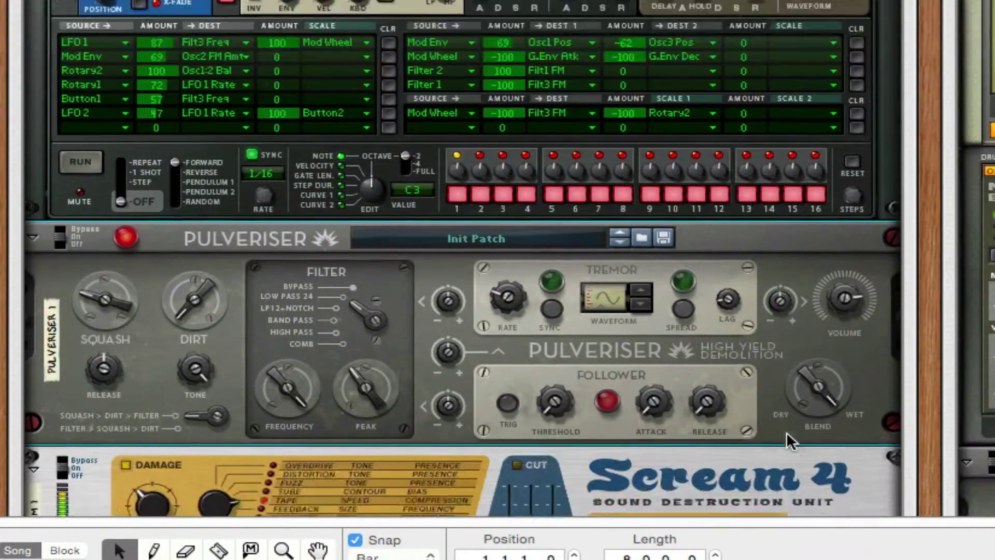
{"action": "scroll", "coordinate": [786, 431], "scroll_direction": "down", "scroll_amount": 11}
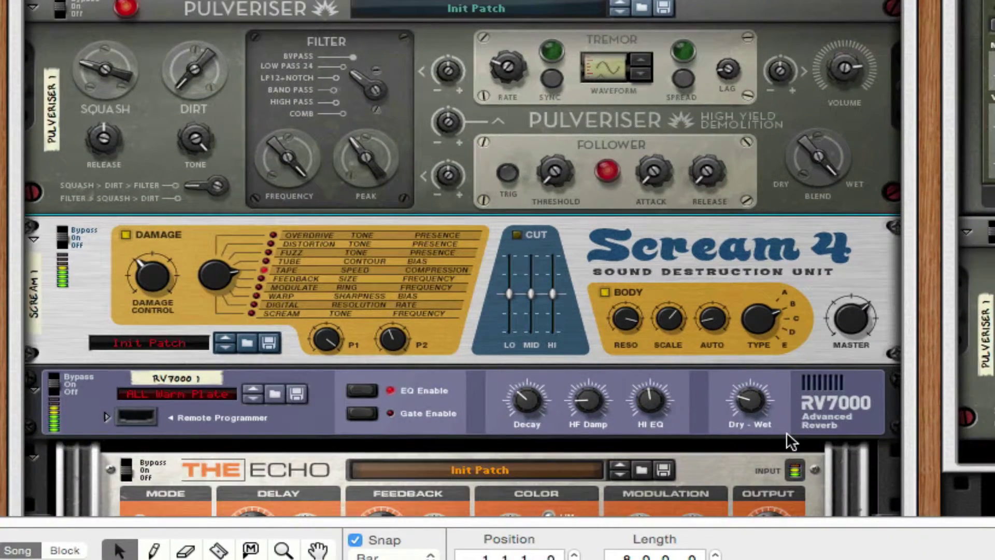
{"action": "scroll", "coordinate": [786, 434], "scroll_direction": "down", "scroll_amount": 9}
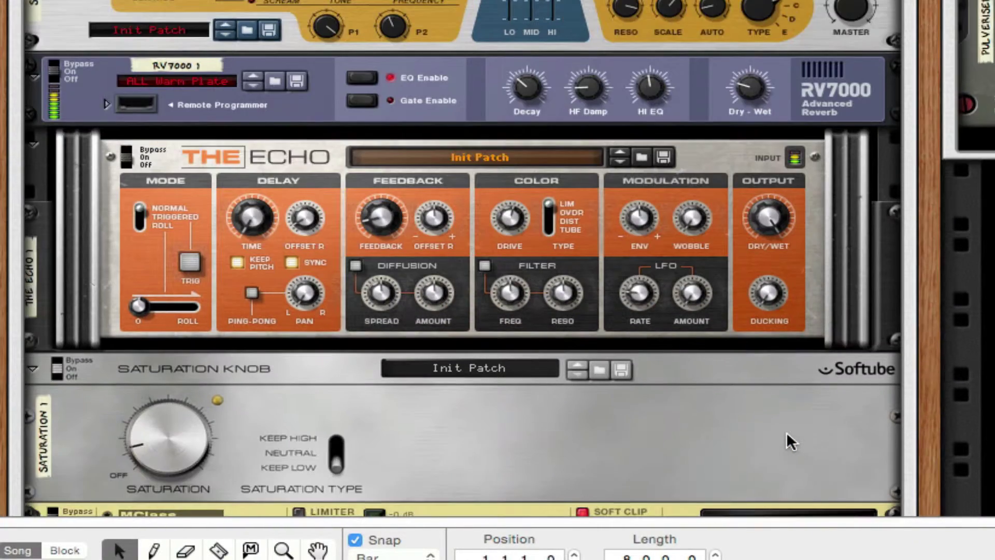
{"action": "scroll", "coordinate": [787, 440], "scroll_direction": "down", "scroll_amount": 2}
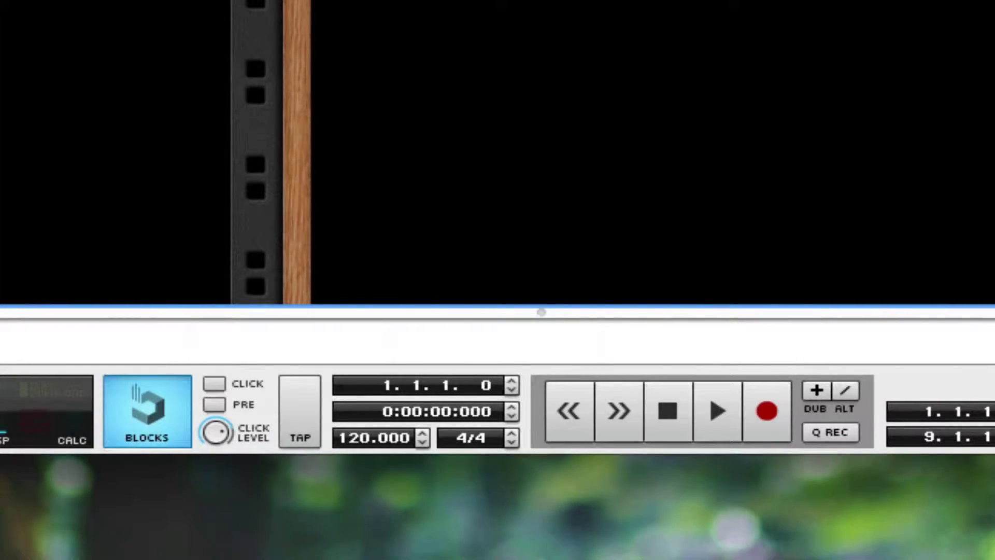
- Set the song tempo to 144
{"action": "double_click", "coordinate": [353, 436]}
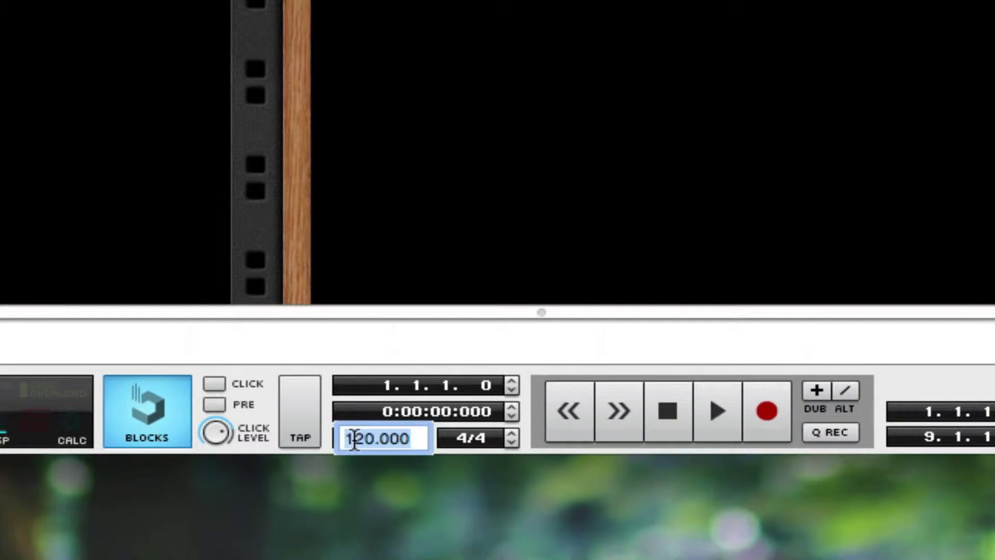
{"action": "type", "text": "144"}
{"action": "key", "text": "Return"}
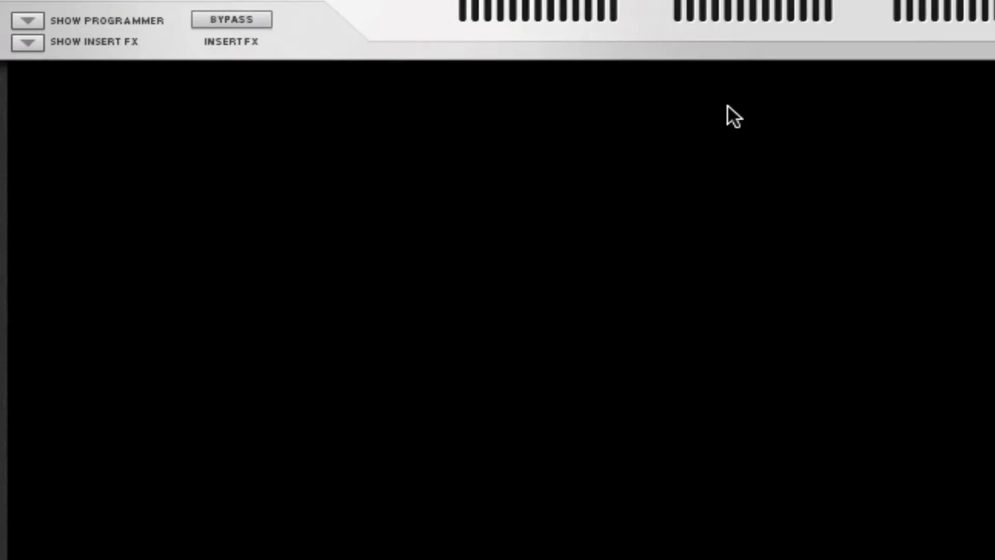
- Create a new Combinator in the empty rack and add a Thor synthesizer inside it
{"action": "right_click", "coordinate": [727, 105]}
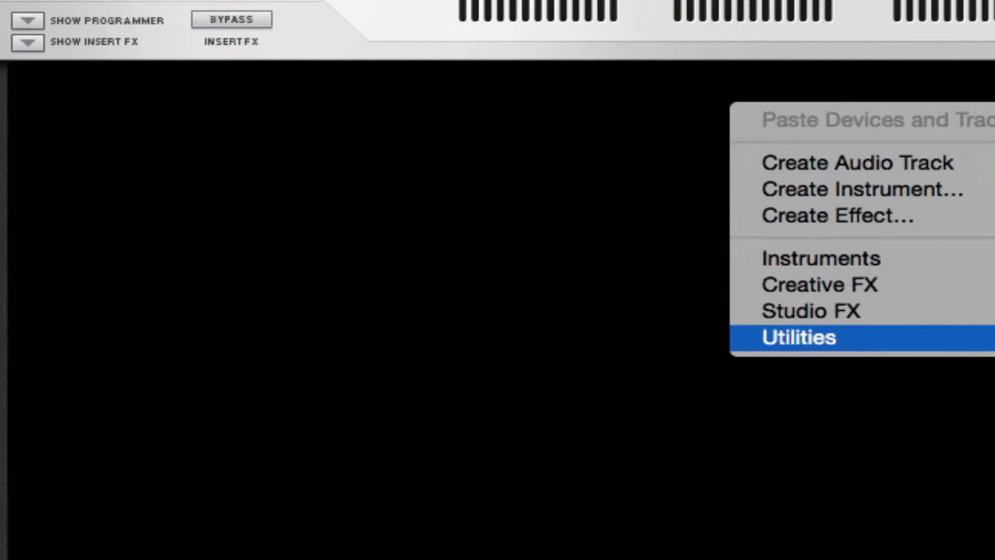
{"action": "left_click", "coordinate": [992, 346]}
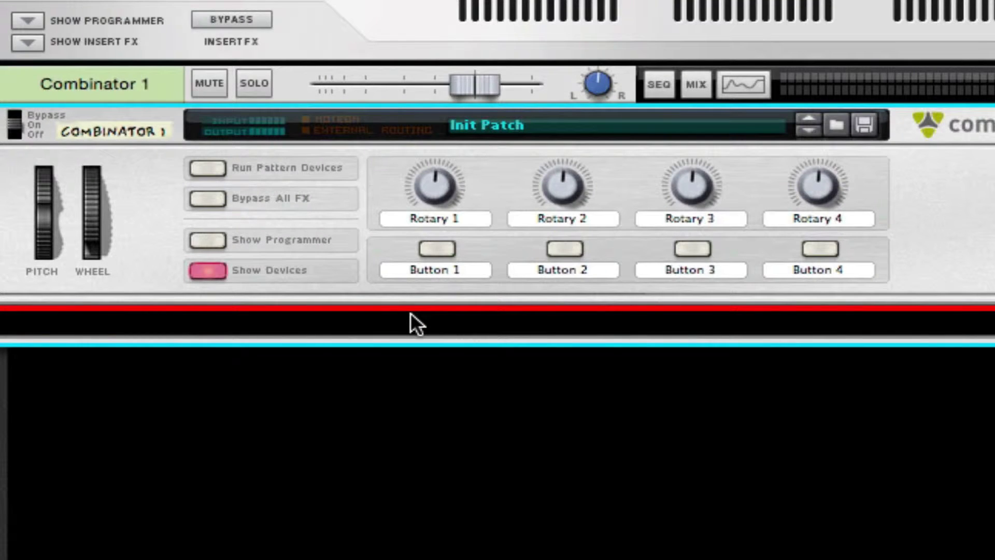
{"action": "right_click", "coordinate": [410, 313]}
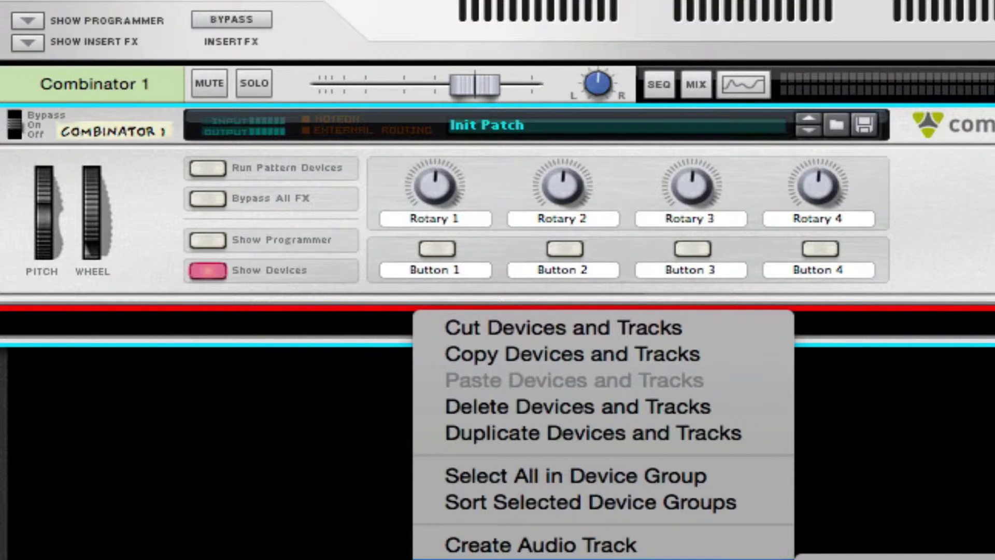
{"action": "left_click", "coordinate": [689, 559]}
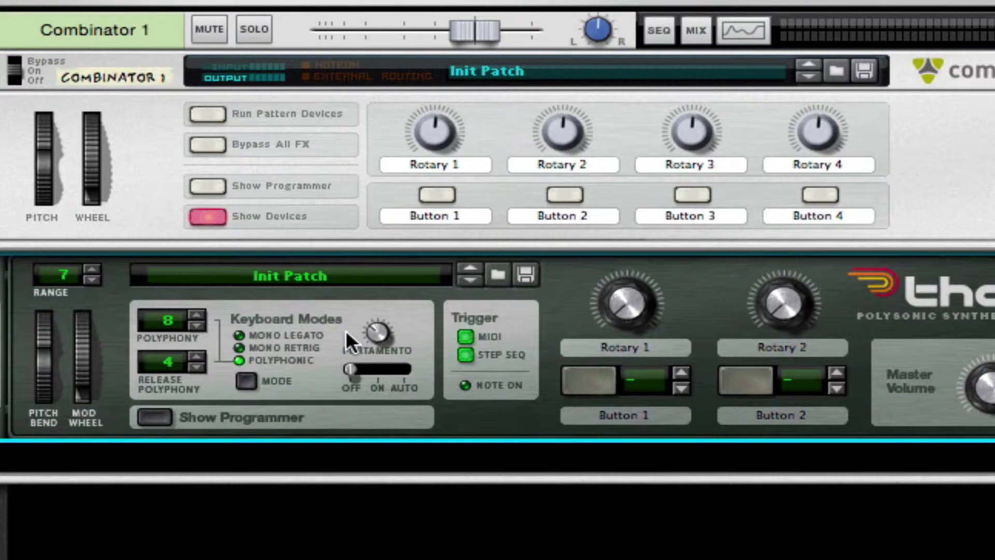
- Browse Thor's patches and select Hologram.thor in the Lead Synths folder under Thor Patches in the Reason Factory Sound Bank
{"action": "left_click", "coordinate": [488, 279]}
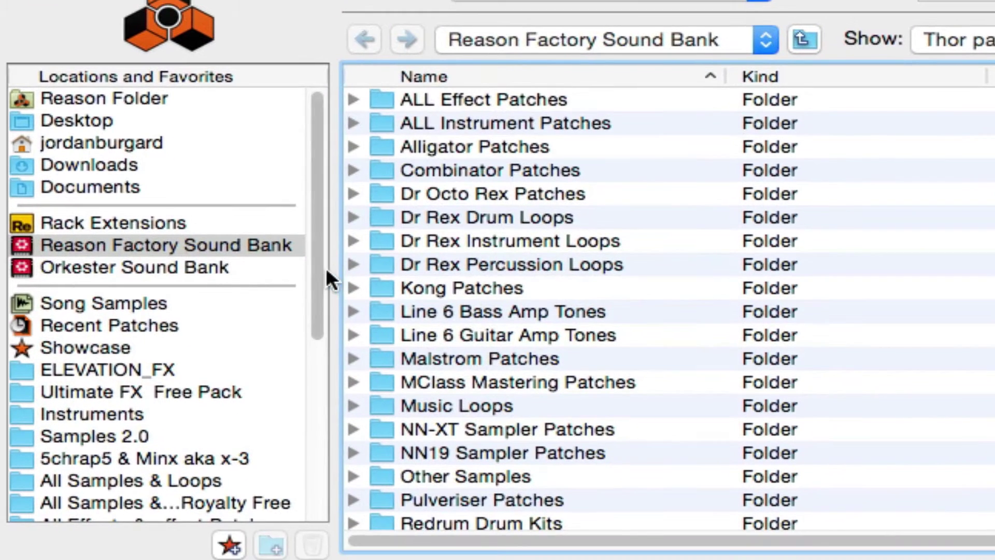
{"action": "scroll", "coordinate": [412, 281], "scroll_direction": "down", "scroll_amount": 5}
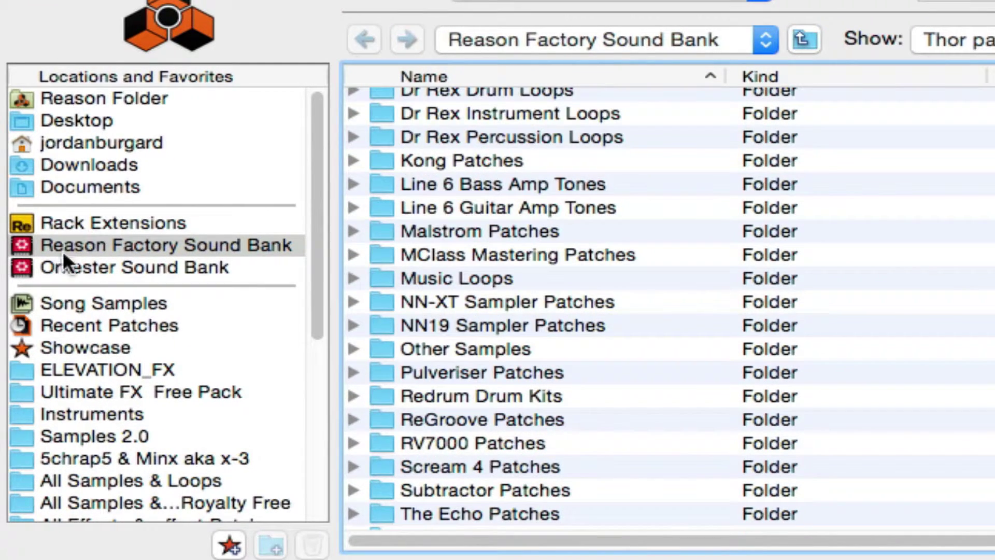
{"action": "scroll", "coordinate": [355, 260], "scroll_direction": "down", "scroll_amount": 4}
{"action": "left_click", "coordinate": [355, 290]}
{"action": "scroll", "coordinate": [711, 264], "scroll_direction": "down", "scroll_amount": 1}
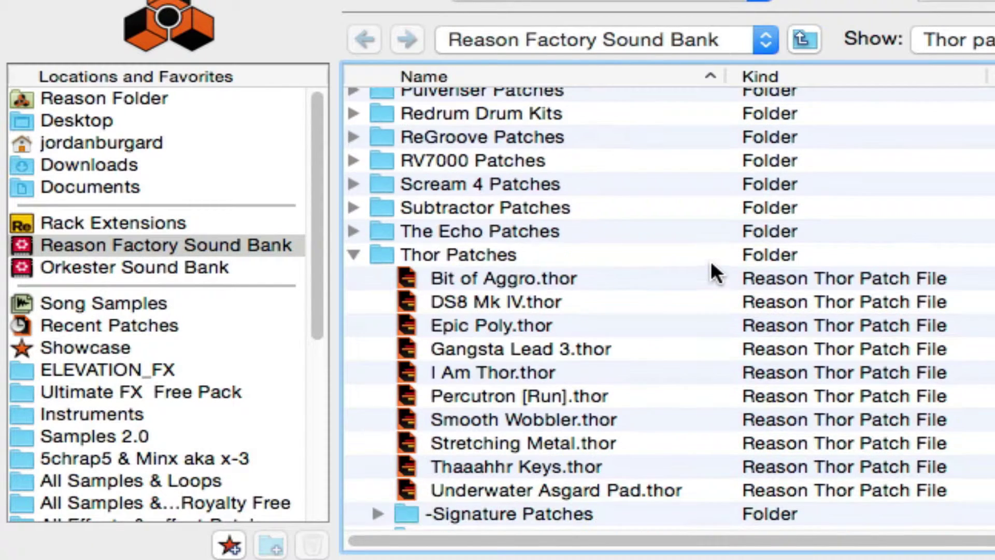
{"action": "scroll", "coordinate": [429, 250], "scroll_direction": "down", "scroll_amount": 5}
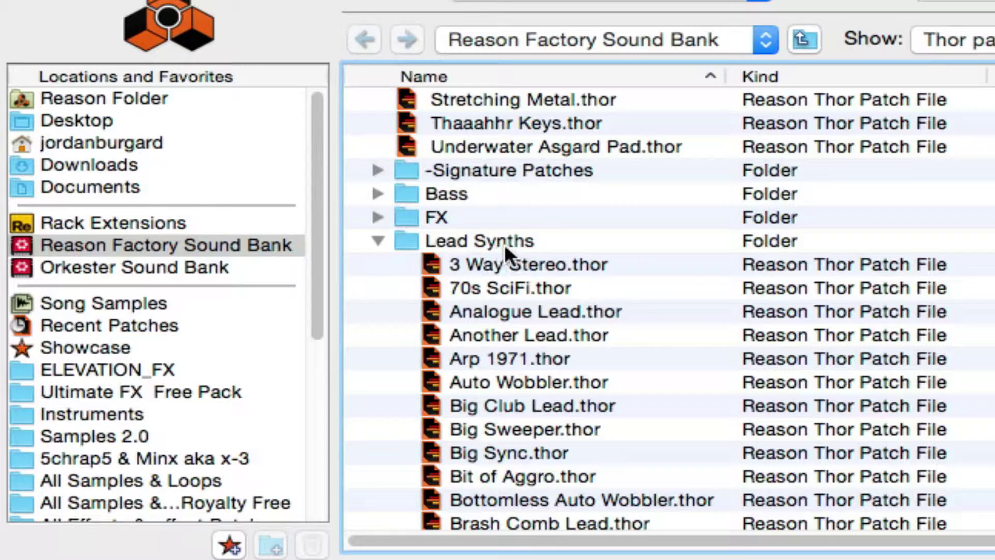
{"action": "scroll", "coordinate": [599, 256], "scroll_direction": "down", "scroll_amount": 10}
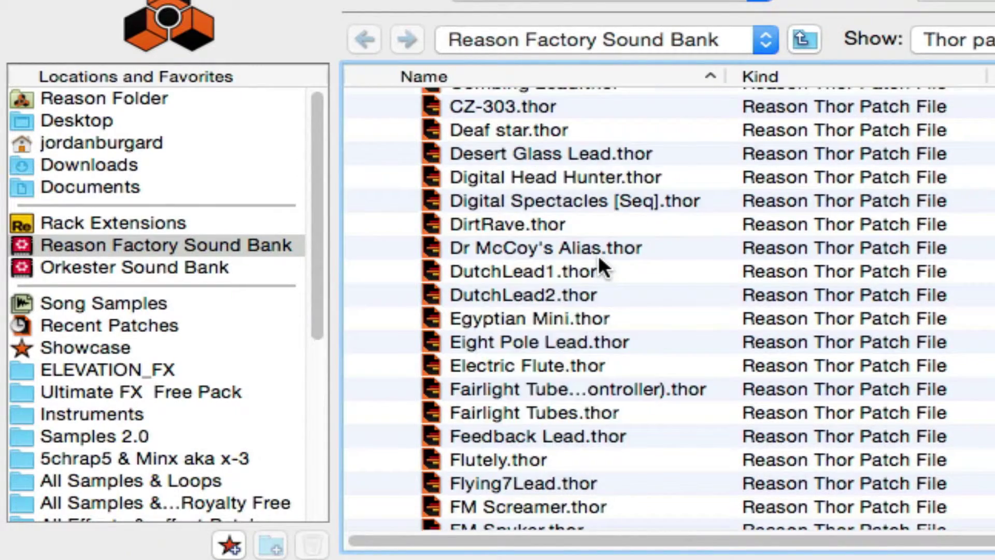
{"action": "scroll", "coordinate": [598, 254], "scroll_direction": "down", "scroll_amount": 8}
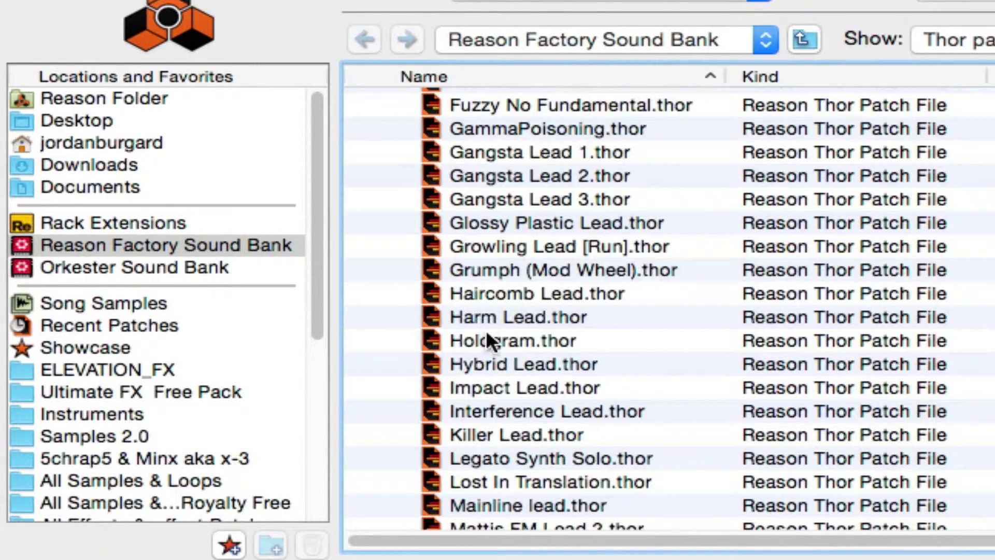
{"action": "left_click", "coordinate": [487, 340]}
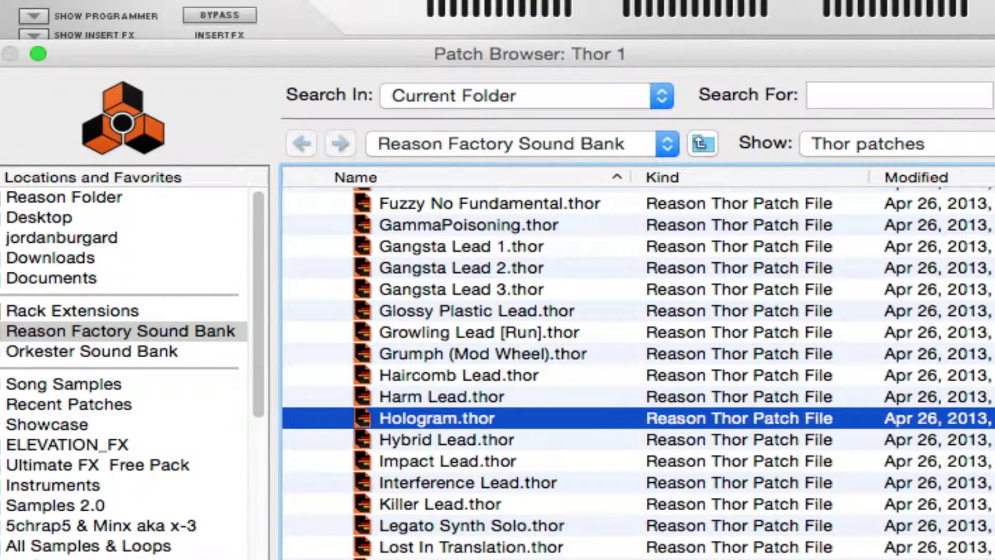
- Load the selected Hologram patch into Thor and show its programmer
{"action": "key", "text": "Return"}
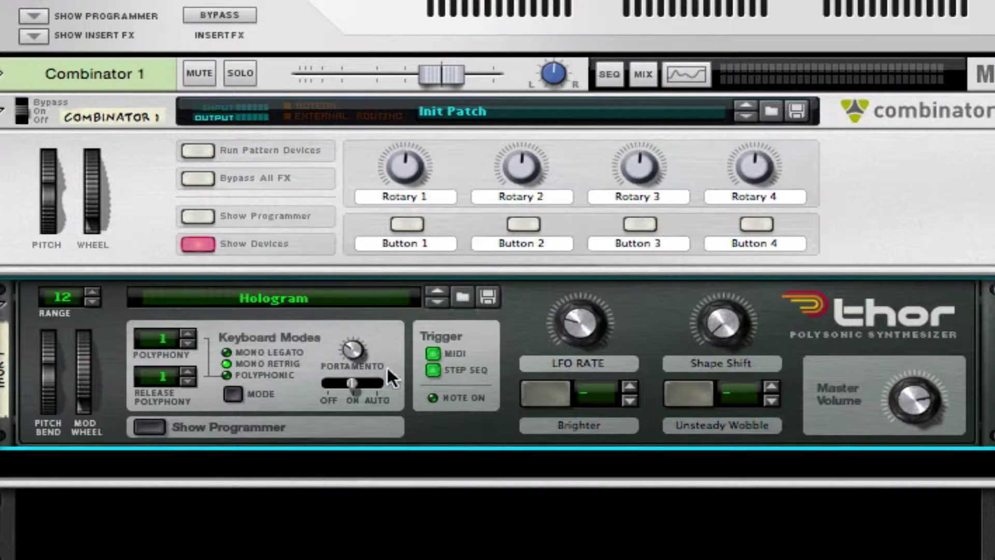
{"action": "left_click", "coordinate": [168, 433]}
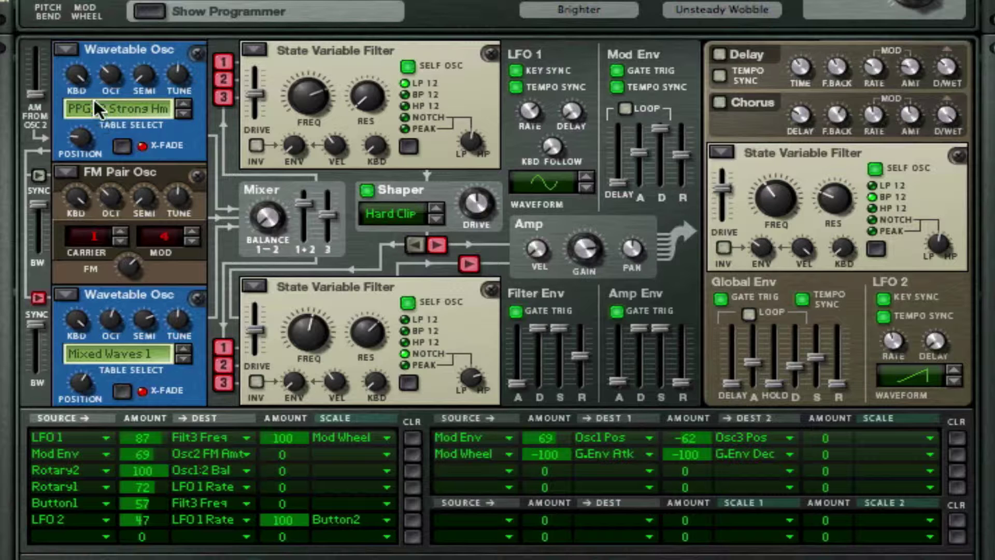
- Set oscillator 1's wavetable to PPG 27 Formant and raise its octave
{"action": "left_click", "coordinate": [110, 109]}
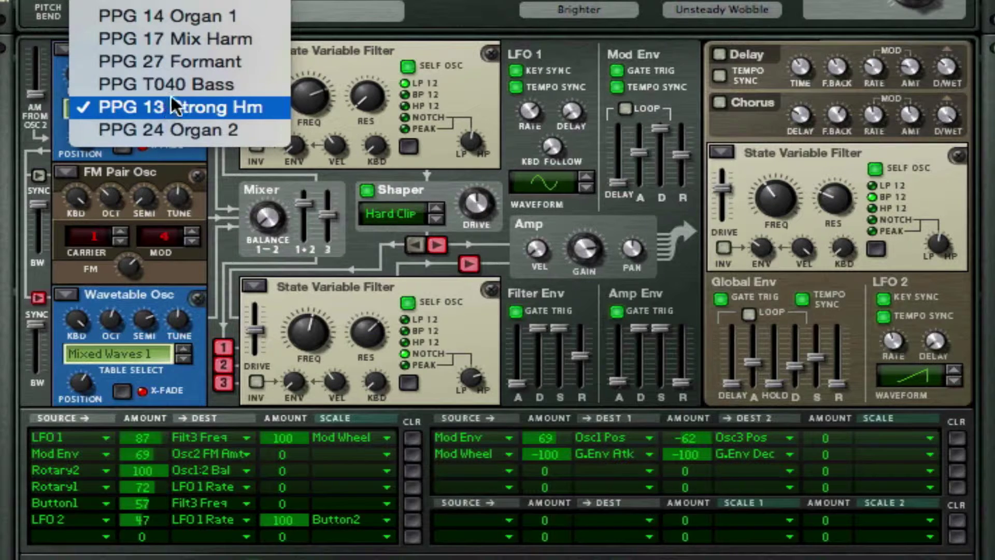
{"action": "left_click", "coordinate": [176, 61]}
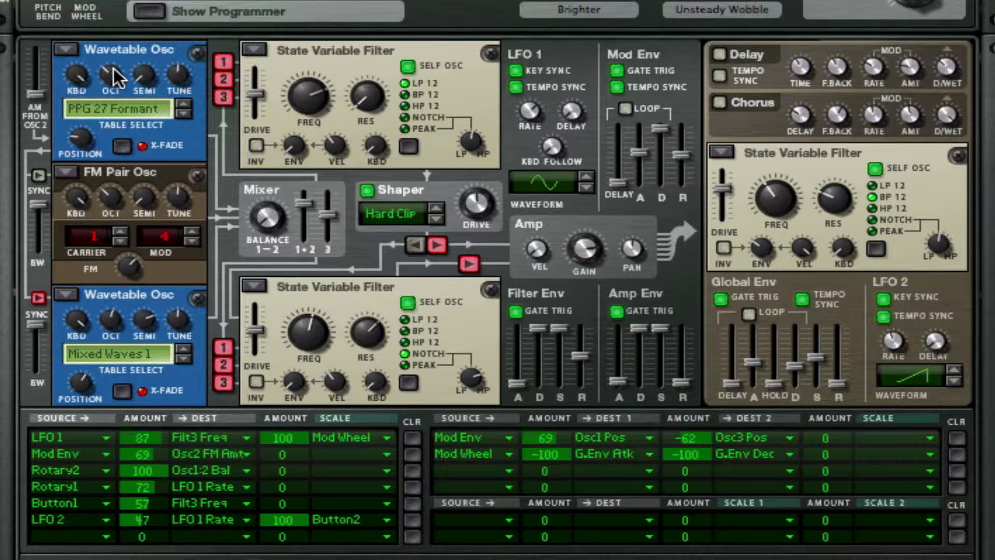
{"action": "left_click_drag", "start_coordinate": [110, 77], "coordinate": [127, 41]}
- Raise filter 1's drive, change it to a Formant filter, and move its X position to the minimum
{"action": "left_click_drag", "start_coordinate": [253, 95], "coordinate": [256, 87]}
{"action": "left_click", "coordinate": [257, 49]}
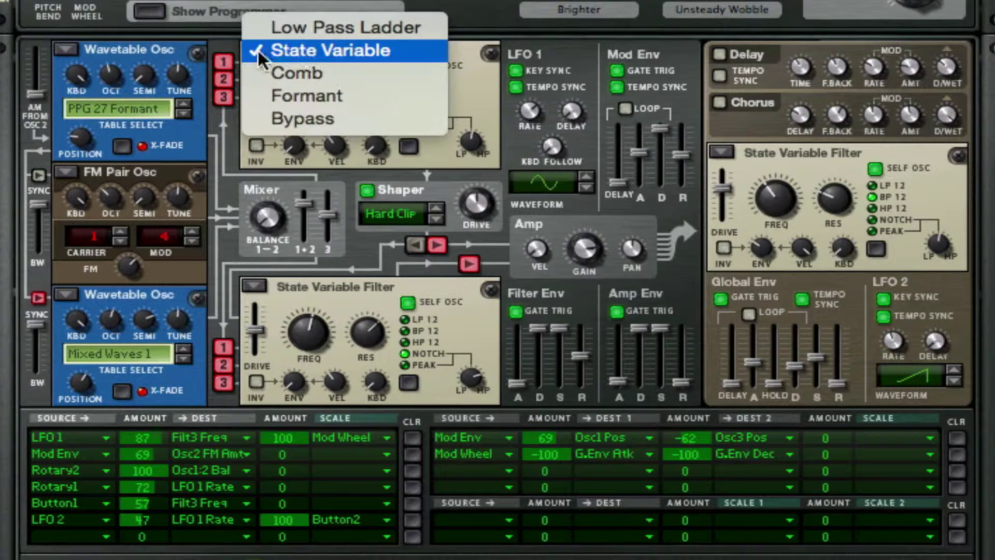
{"action": "left_click", "coordinate": [305, 88]}
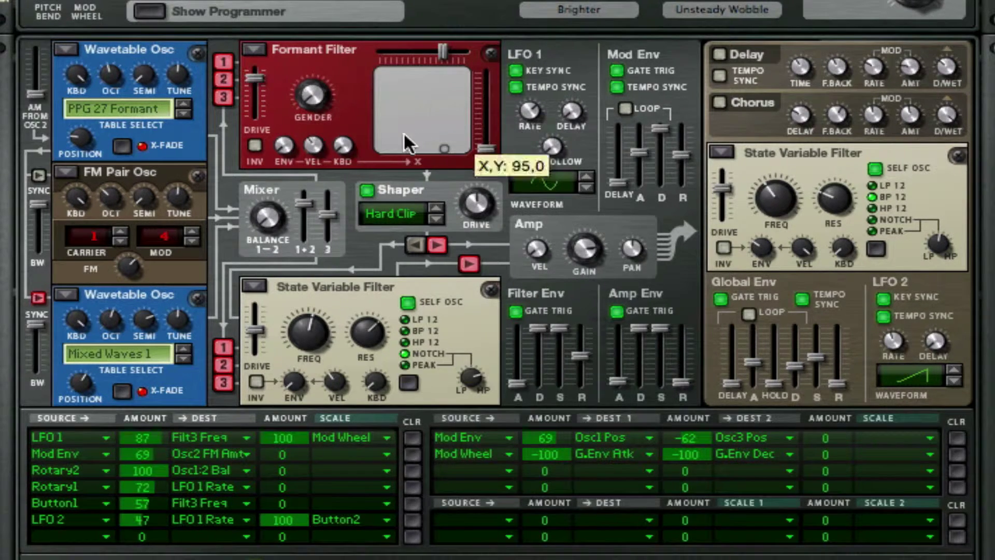
{"action": "left_click_drag", "start_coordinate": [421, 55], "coordinate": [324, 55]}
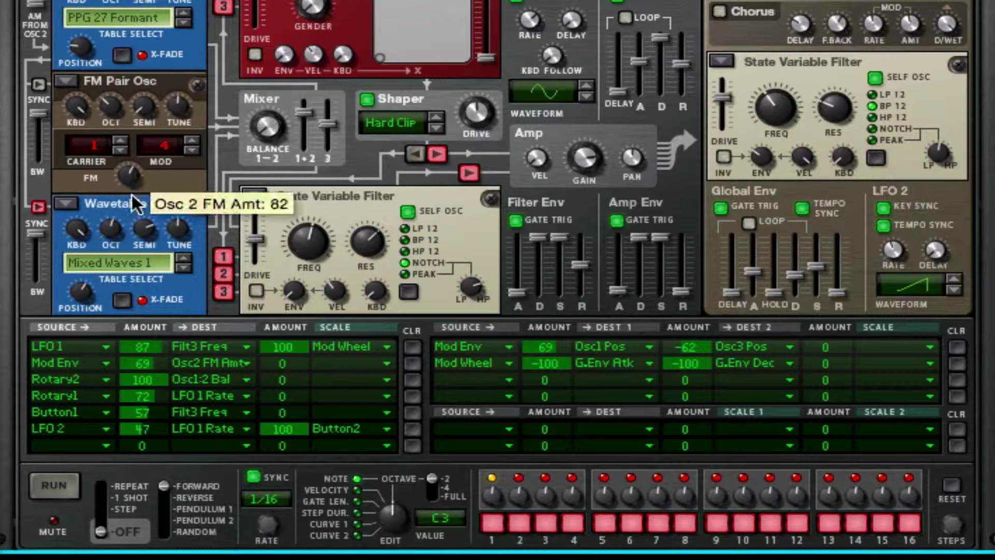
- Lower oscillator 2's FM amount and filter 2's resonance, and set filter 2's notch balance to about 78
{"action": "left_click_drag", "start_coordinate": [133, 202], "coordinate": [132, 239]}
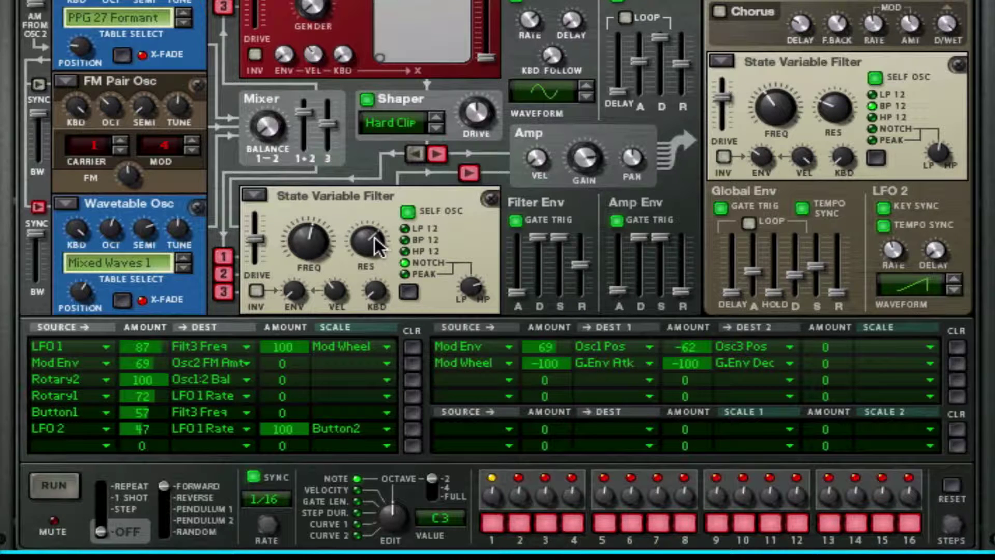
{"action": "left_click_drag", "start_coordinate": [375, 238], "coordinate": [346, 348]}
{"action": "left_click_drag", "start_coordinate": [468, 289], "coordinate": [466, 336]}
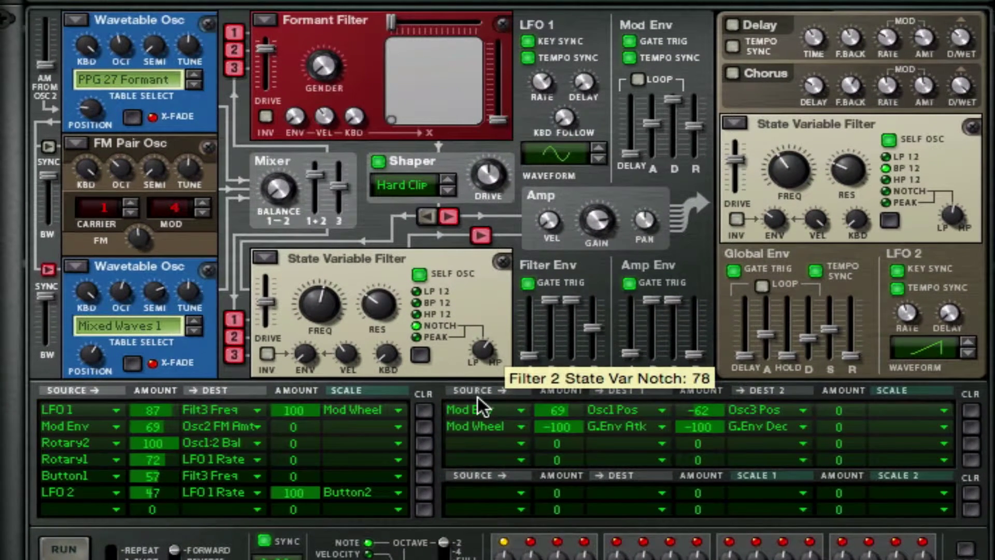
{"action": "left_click_drag", "start_coordinate": [478, 397], "coordinate": [475, 415]}
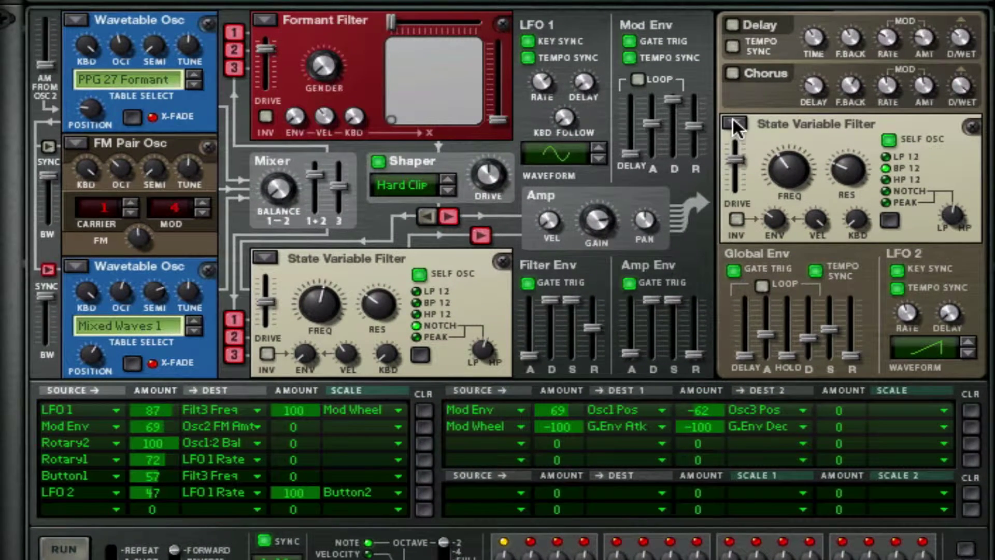
- Invert filter 3's envelope, raise its frequency and resonance, and set it to HP 12 mode
{"action": "left_click", "coordinate": [732, 217]}
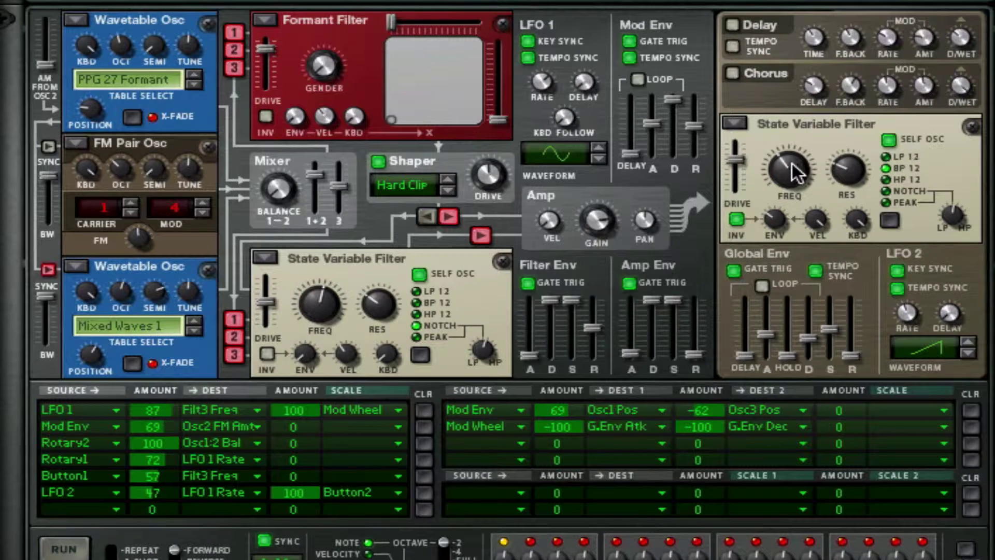
{"action": "left_click_drag", "start_coordinate": [791, 171], "coordinate": [812, 83]}
{"action": "left_click_drag", "start_coordinate": [854, 163], "coordinate": [862, 19]}
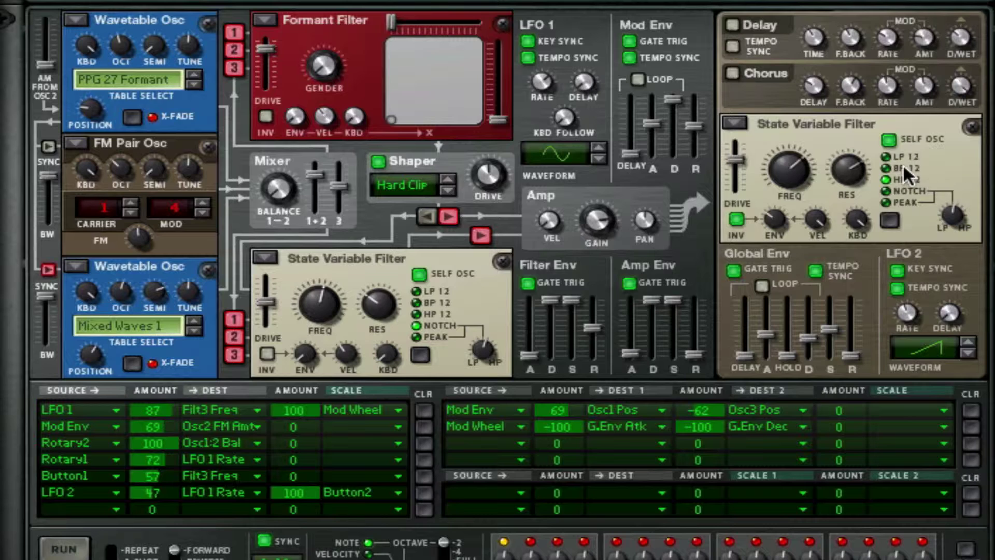
{"action": "left_click_drag", "start_coordinate": [948, 215], "coordinate": [944, 252]}
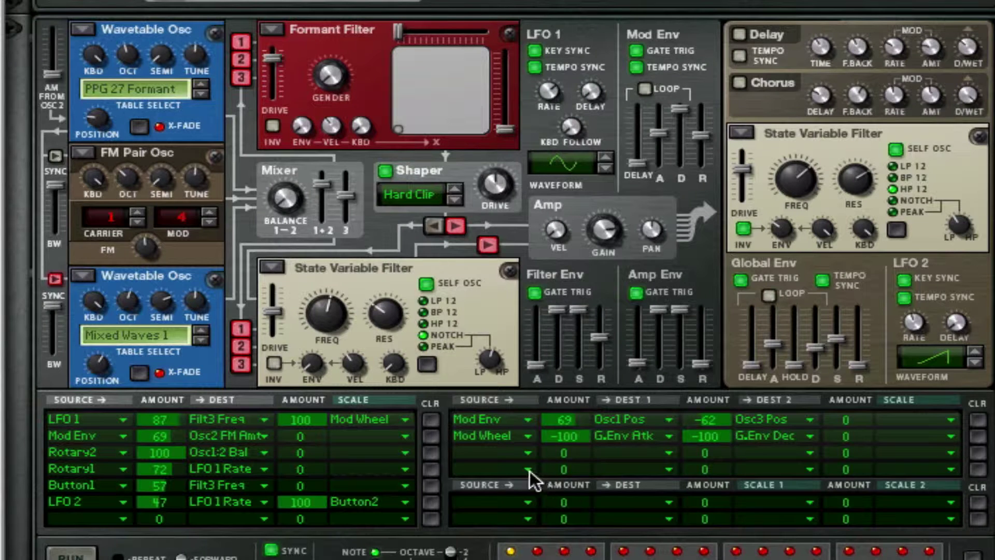
- Add a modulation routing below the Mod Wheel row from Filter 1 to Filter 1 FM with an amount of 100
{"action": "left_click", "coordinate": [515, 451]}
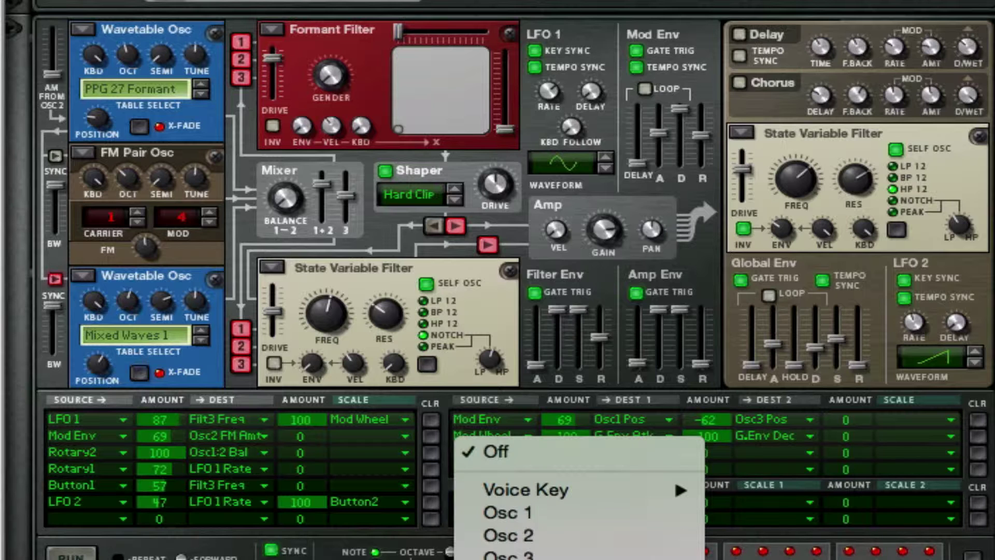
{"action": "left_click", "coordinate": [588, 485]}
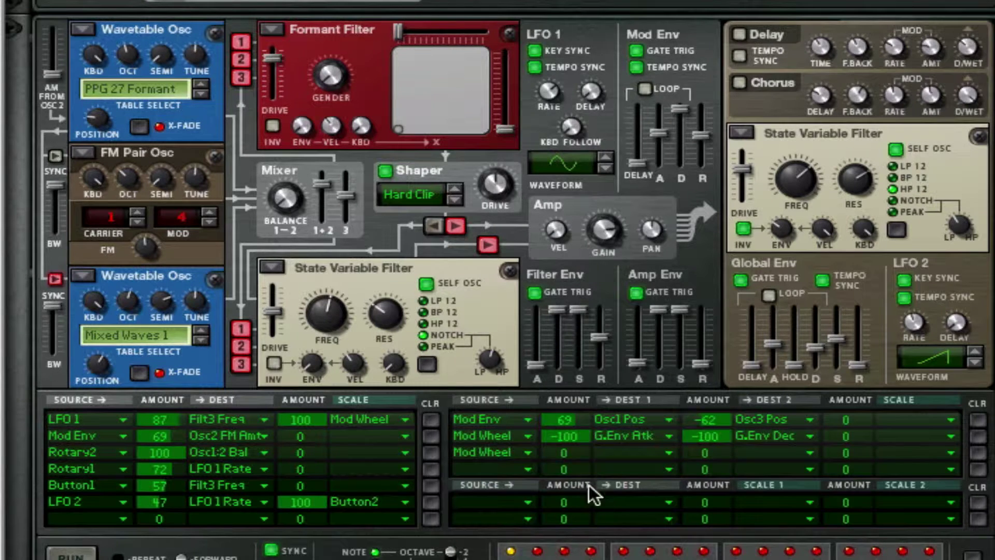
{"action": "left_click", "coordinate": [499, 453]}
{"action": "mouse_move", "coordinate": [506, 451]}
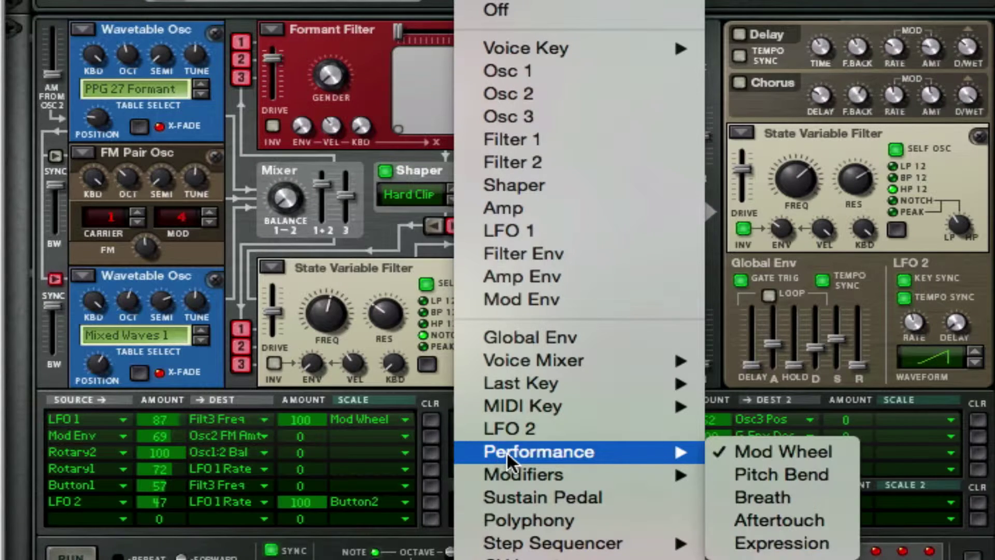
{"action": "left_click", "coordinate": [559, 130]}
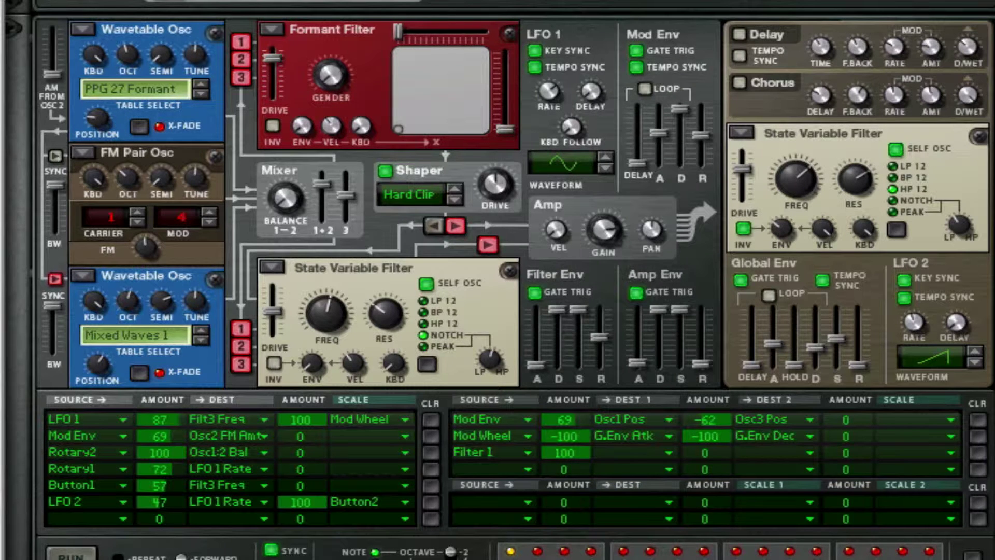
{"action": "left_click", "coordinate": [672, 447]}
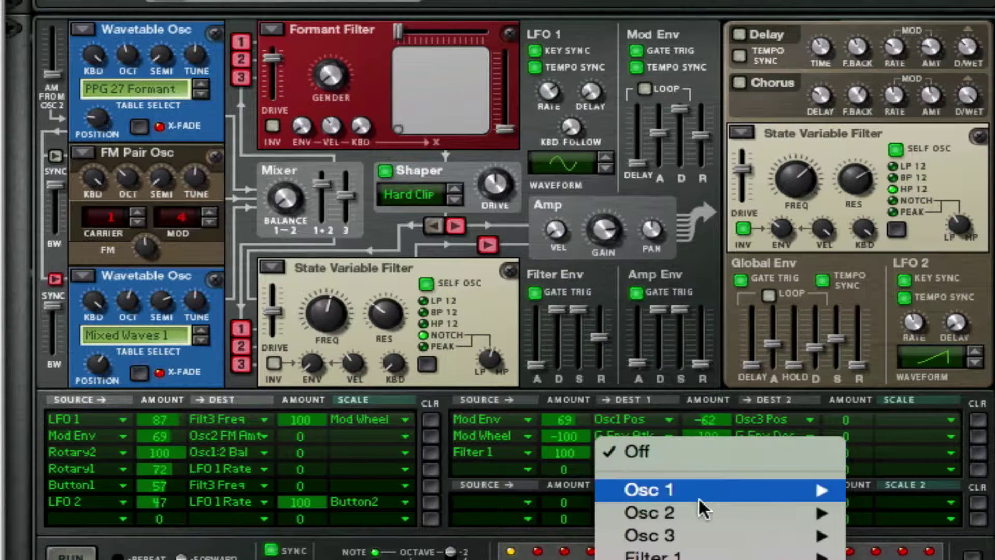
{"action": "mouse_move", "coordinate": [698, 556]}
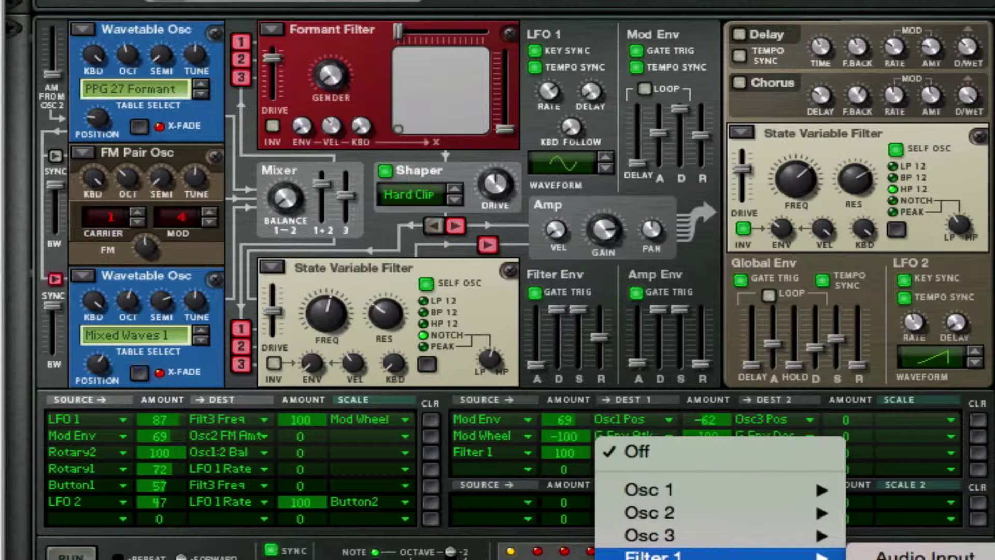
{"action": "left_click", "coordinate": [912, 557]}
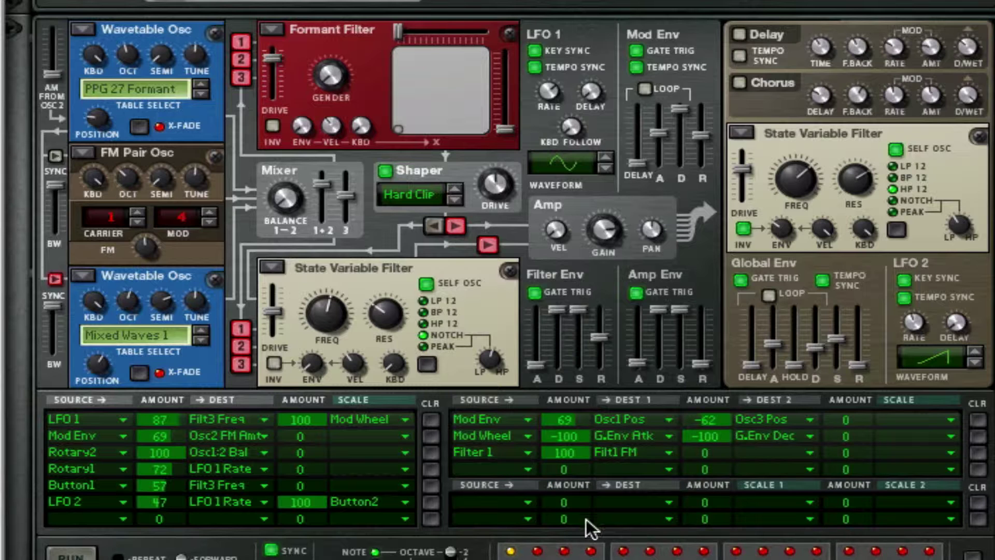
- Change the source of the Filter 1 FM routing to Filter 2
{"action": "left_click", "coordinate": [498, 469]}
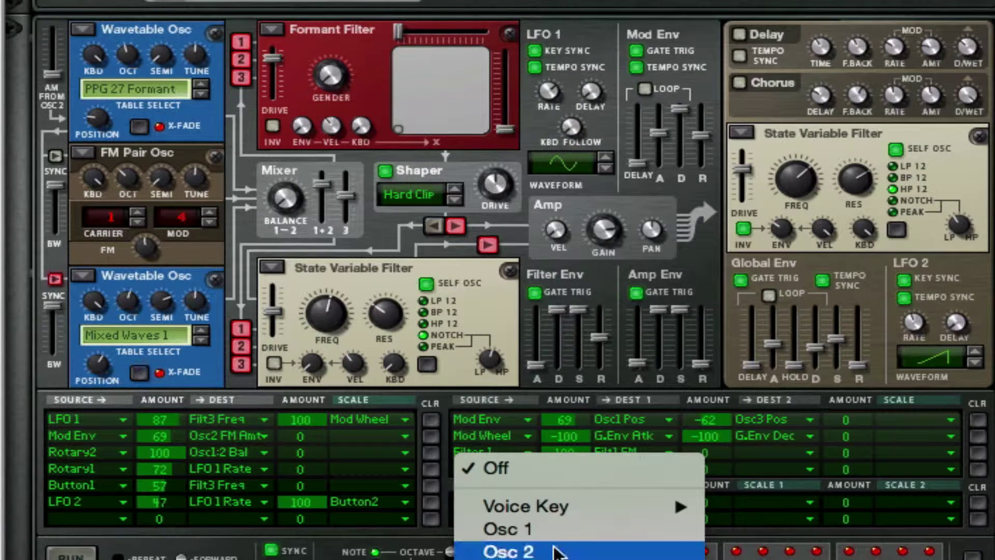
{"action": "left_click", "coordinate": [445, 435]}
{"action": "left_click", "coordinate": [505, 452]}
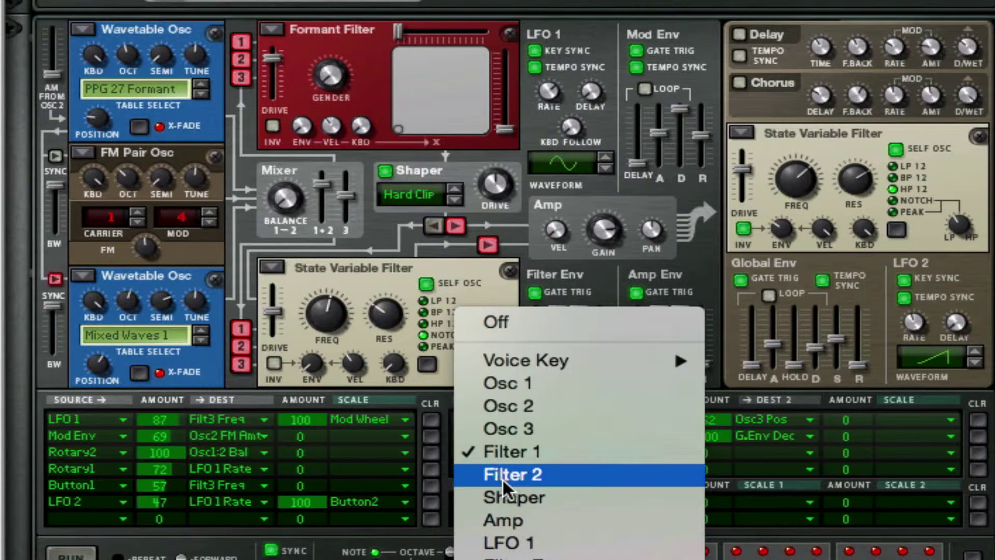
{"action": "left_click", "coordinate": [503, 475]}
- Add a modulation routing in the next free row from Filter 1 to Filter 3 FM with an amount of -100
{"action": "left_click", "coordinate": [487, 468]}
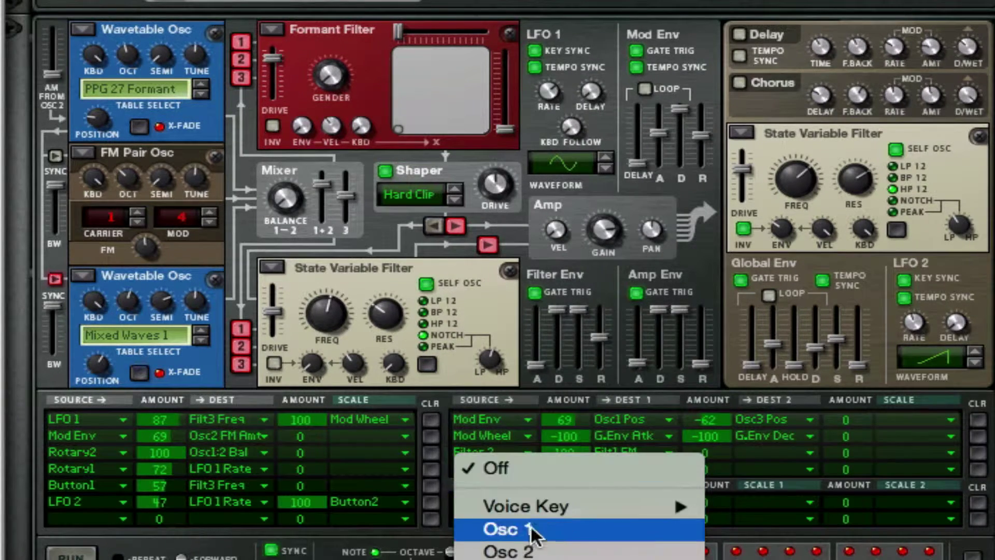
{"action": "left_click", "coordinate": [445, 436]}
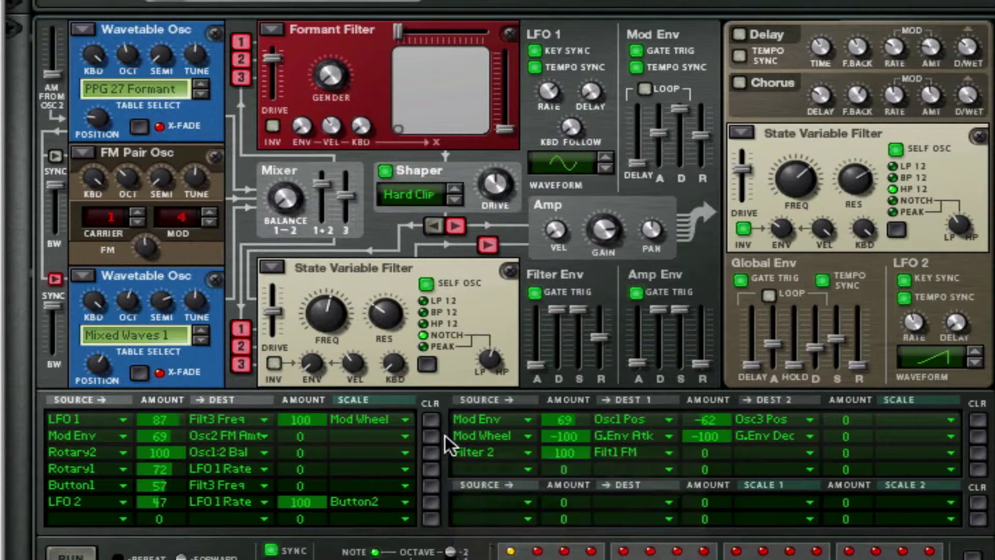
{"action": "left_click", "coordinate": [483, 470]}
{"action": "left_click", "coordinate": [520, 554]}
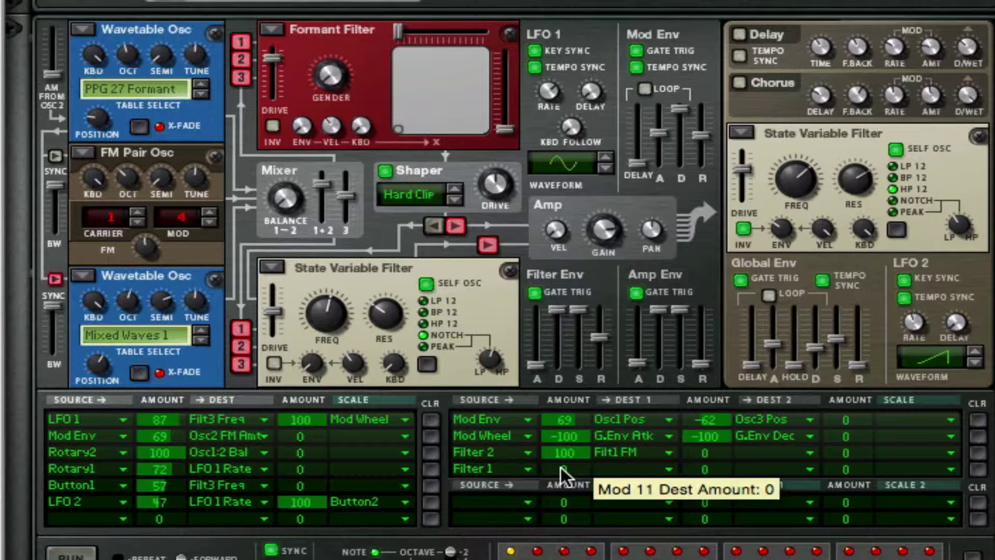
{"action": "left_click_drag", "start_coordinate": [563, 471], "coordinate": [570, 500]}
{"action": "left_click", "coordinate": [612, 469]}
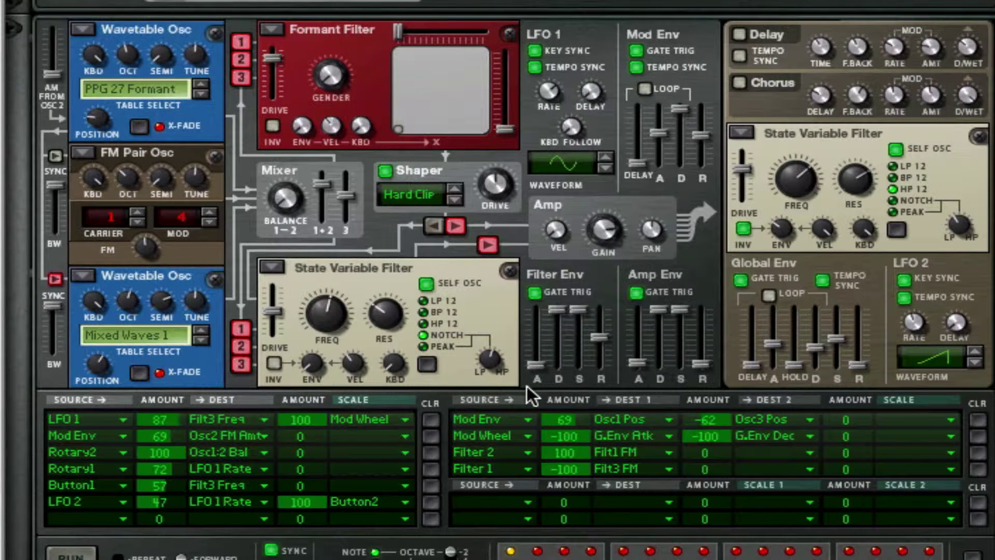
- Route the Mod Wheel to Filter 3 FM in the first two-scale row, with amount -100 and first scale amount -100
{"action": "left_click", "coordinate": [508, 502]}
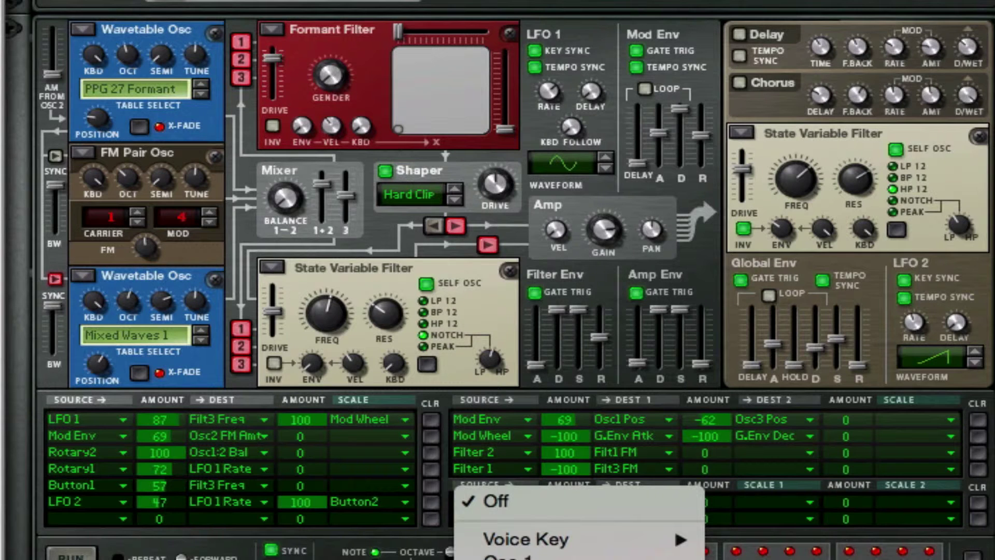
{"action": "left_click", "coordinate": [502, 501]}
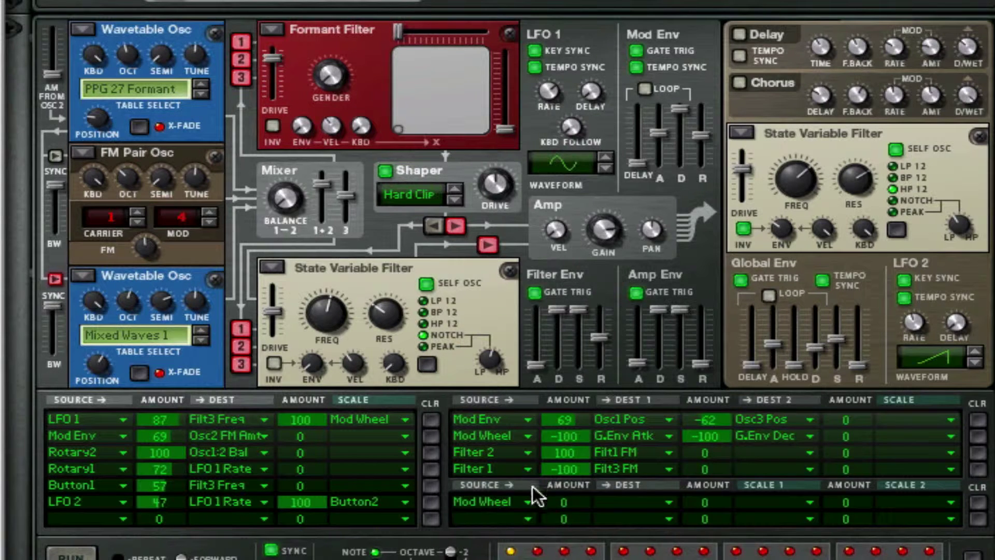
{"action": "left_click_drag", "start_coordinate": [561, 503], "coordinate": [561, 524]}
{"action": "left_click", "coordinate": [655, 500]}
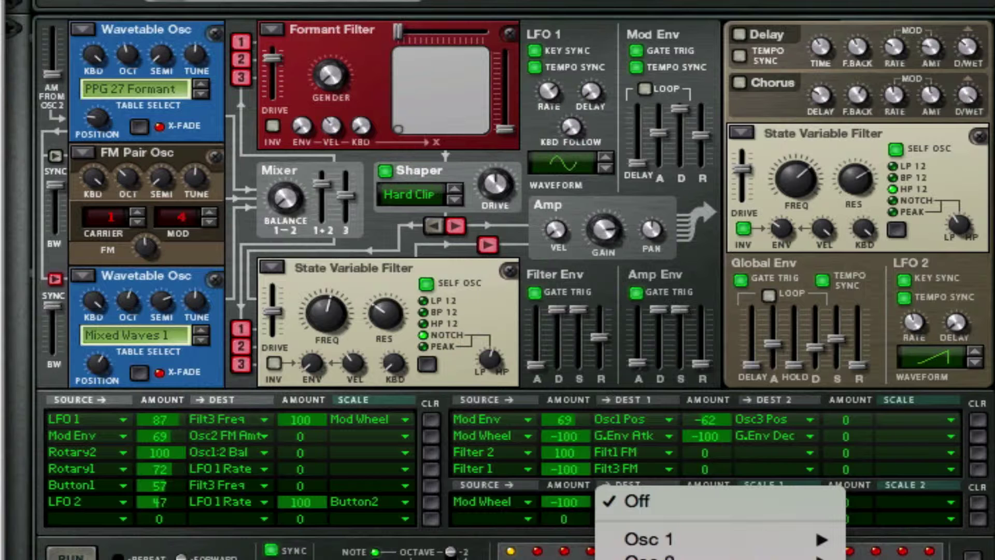
{"action": "left_click", "coordinate": [808, 557]}
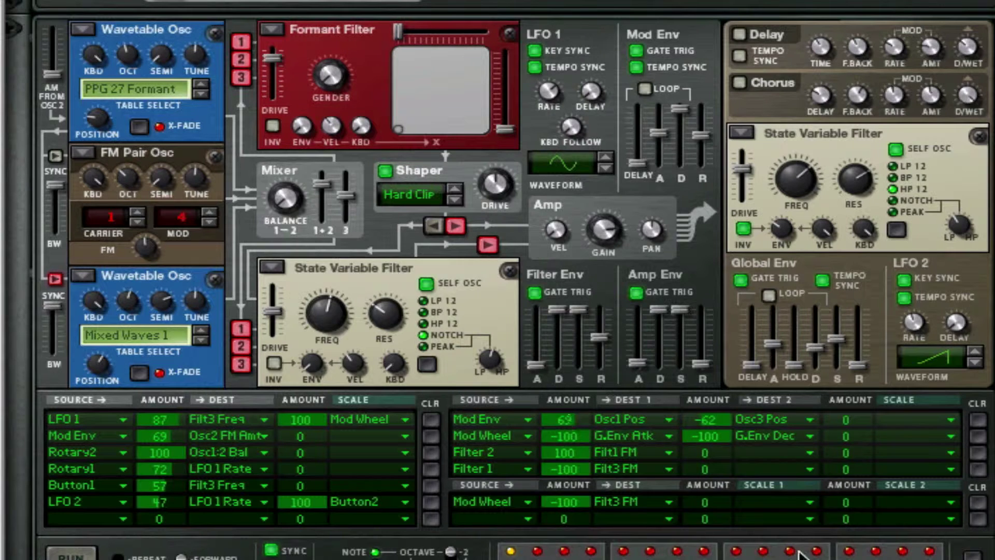
{"action": "left_click_drag", "start_coordinate": [699, 510], "coordinate": [707, 557]}
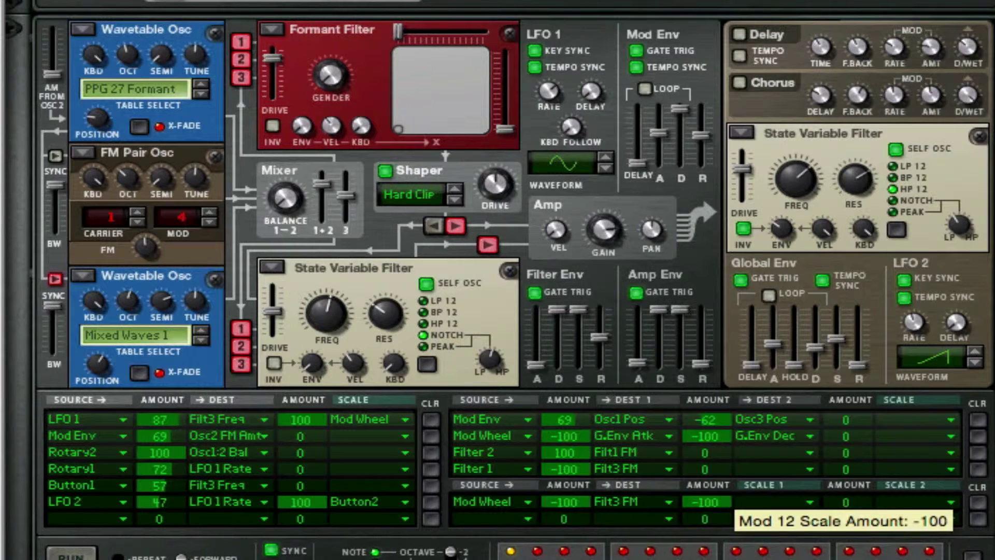
{"action": "left_click", "coordinate": [777, 506]}
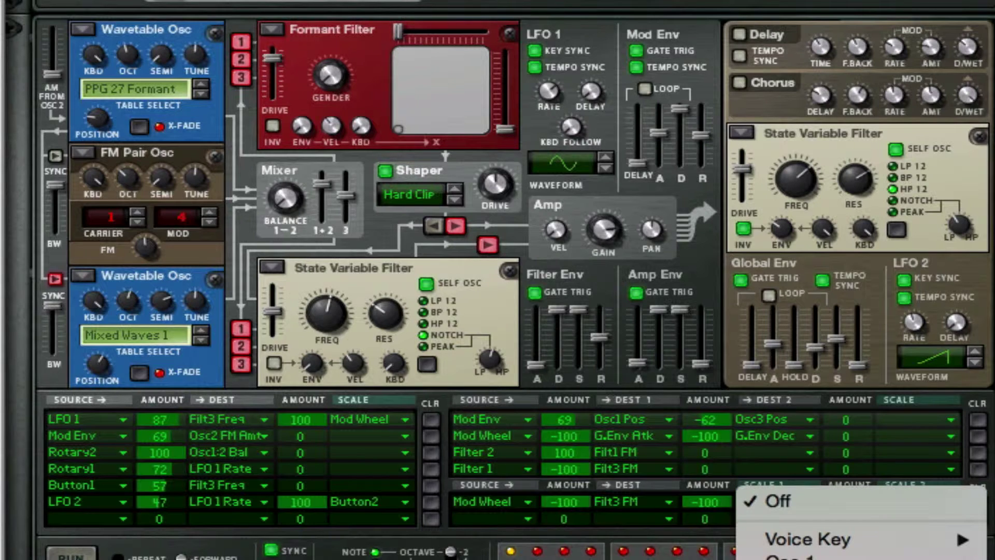
{"action": "left_click", "coordinate": [581, 289]}
- Set Thor's LFO Rate rotary to 127 and raise its Shape Shift rotary to about the midpoint
{"action": "scroll", "coordinate": [567, 299], "scroll_direction": "up", "scroll_amount": 5}
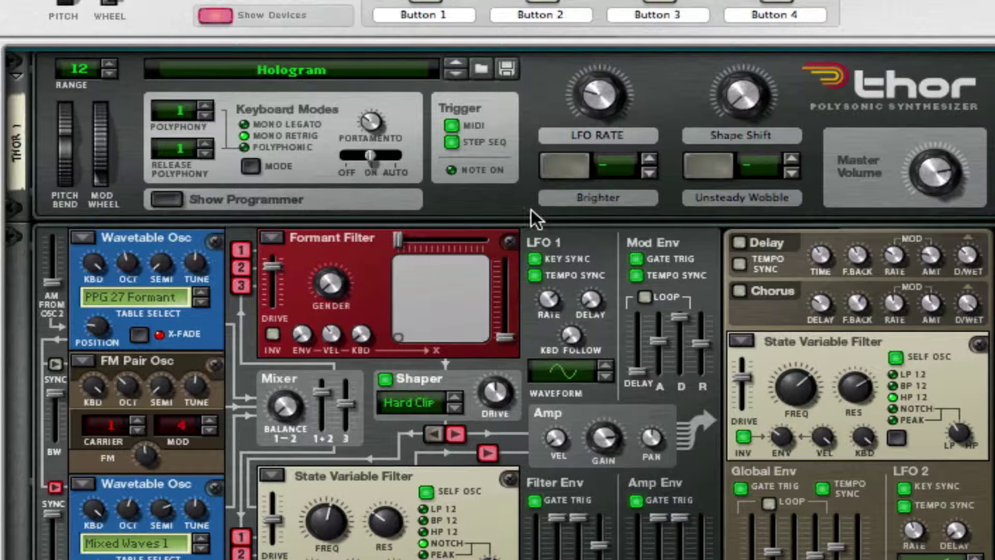
{"action": "scroll", "coordinate": [564, 266], "scroll_direction": "up", "scroll_amount": 3}
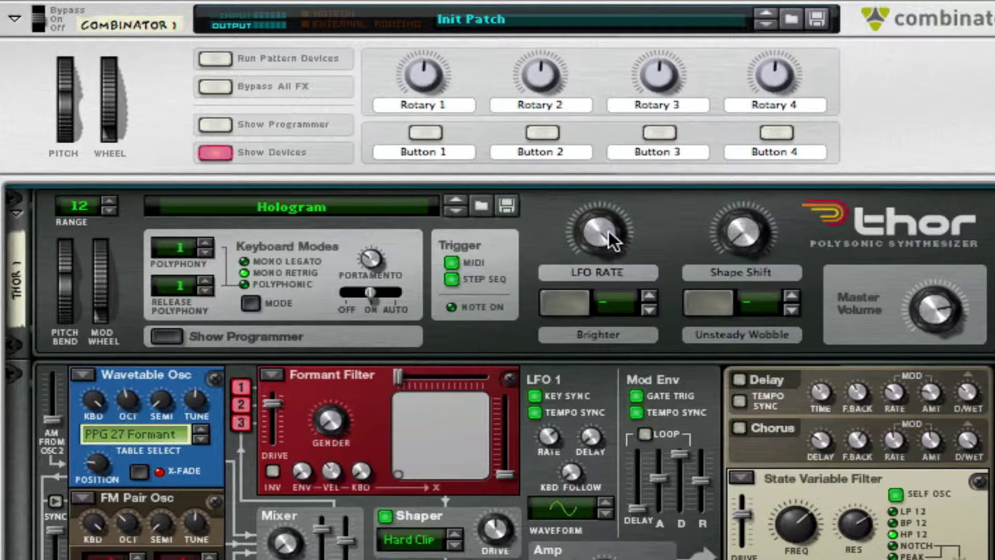
{"action": "mouse_move", "coordinate": [602, 241]}
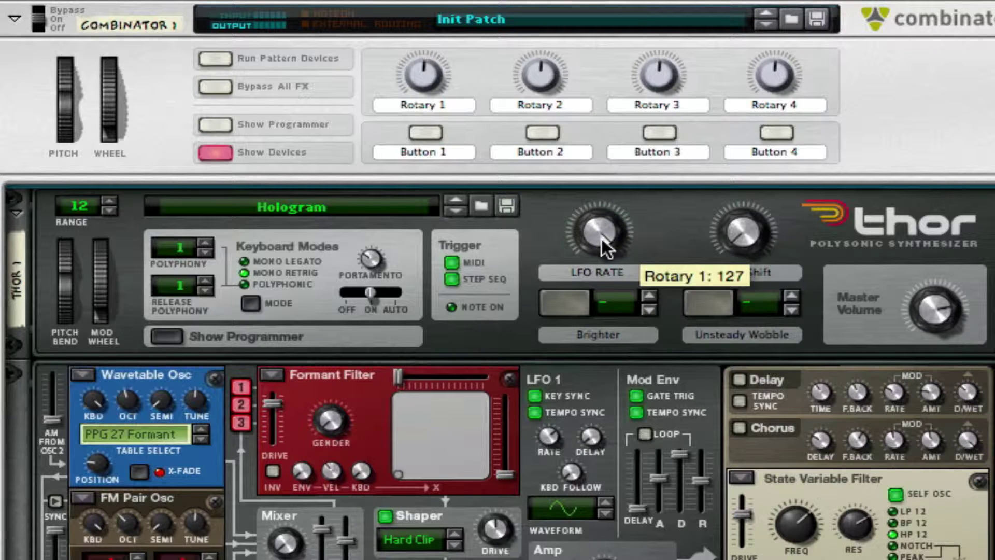
{"action": "mouse_move", "coordinate": [737, 245]}
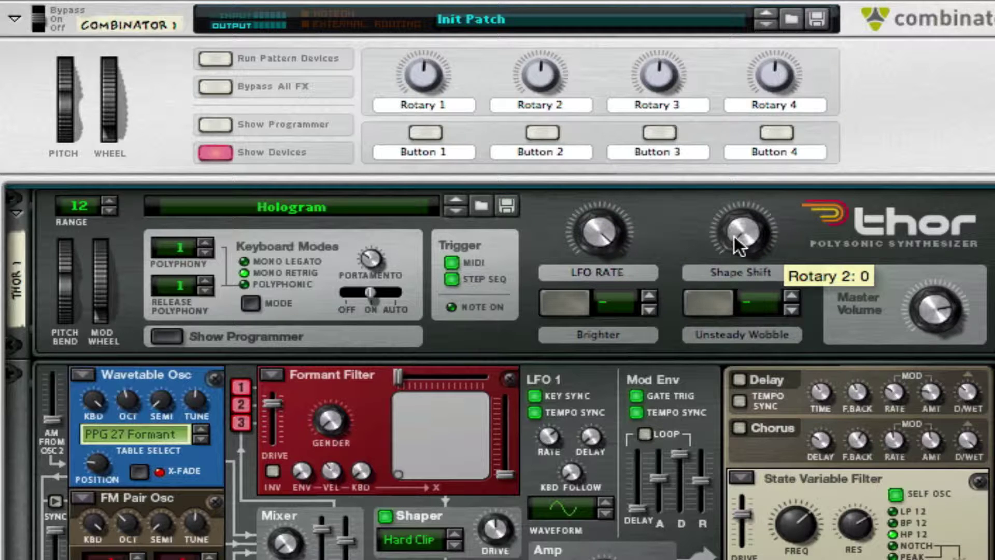
{"action": "left_click_drag", "start_coordinate": [738, 246], "coordinate": [754, 78]}
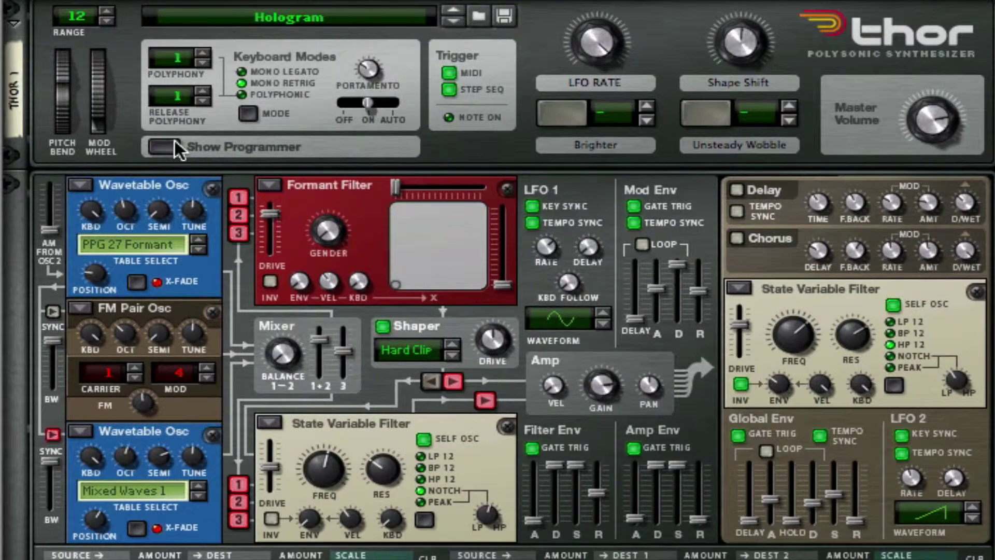
- Collapse Thor's programmer and add a Pulveriser below it with Squash set to 31%
{"action": "left_click", "coordinate": [166, 336]}
{"action": "right_click", "coordinate": [439, 412]}
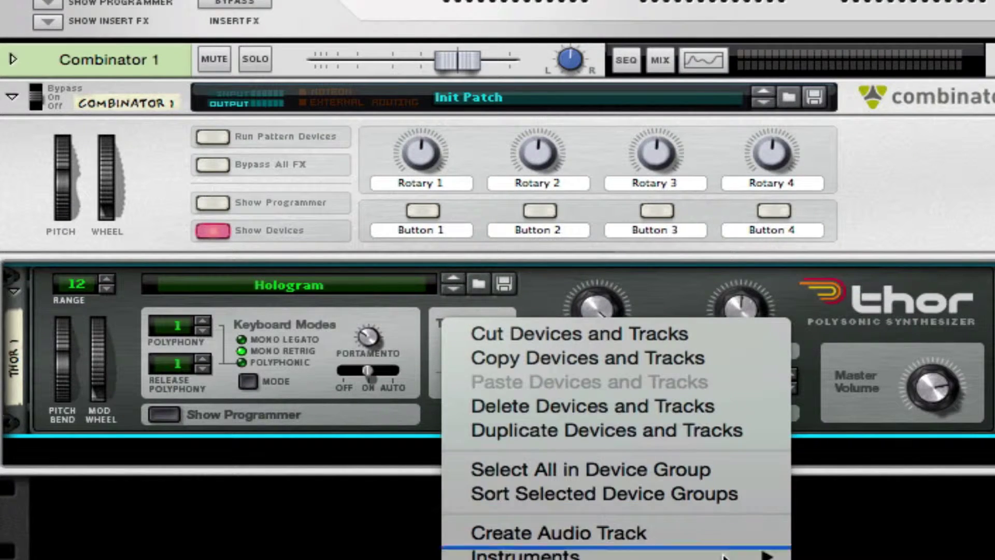
{"action": "left_click", "coordinate": [371, 359]}
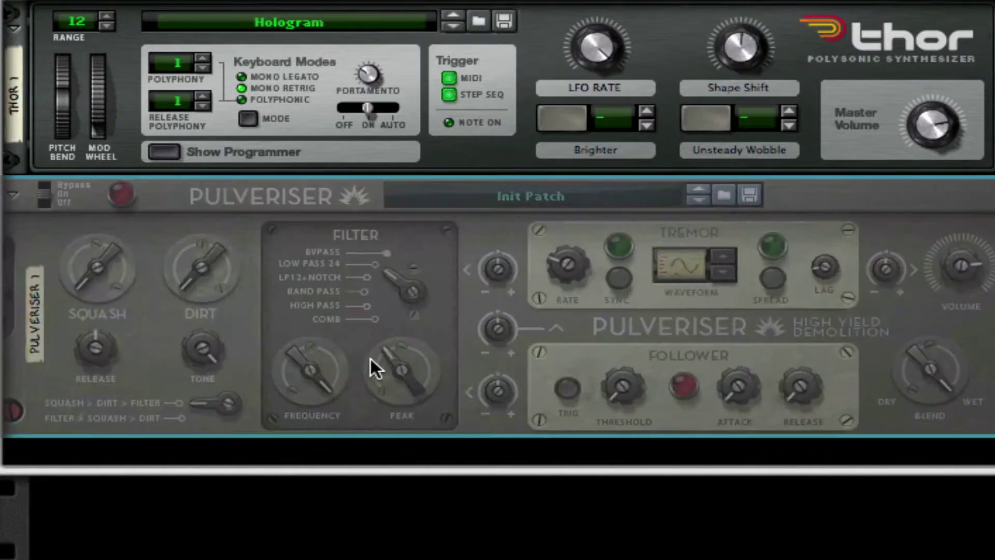
{"action": "left_click_drag", "start_coordinate": [127, 246], "coordinate": [118, 161]}
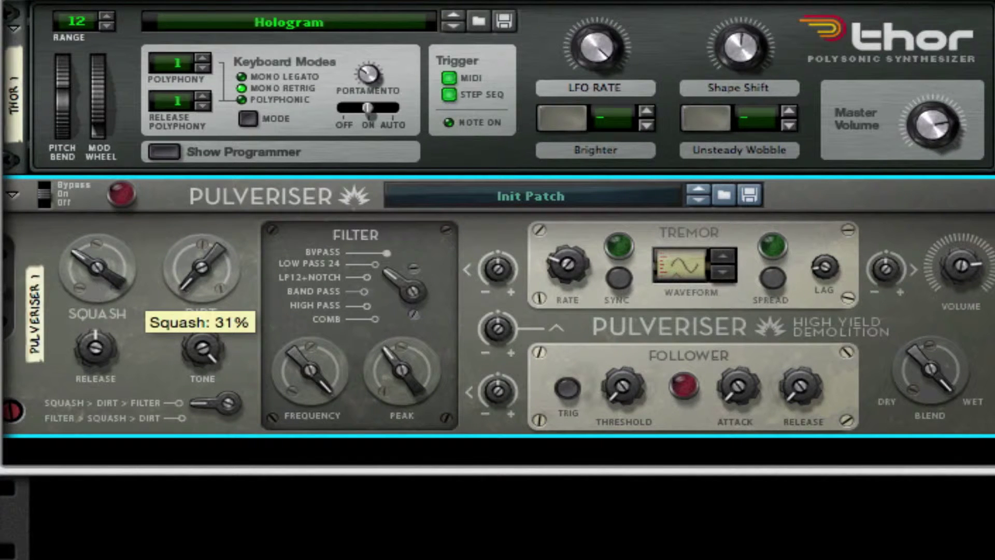
- Add a Scream 4 Distortion below the Pulveriser and lower its Damage Control to about a third
{"action": "right_click", "coordinate": [467, 402]}
{"action": "mouse_move", "coordinate": [599, 438]}
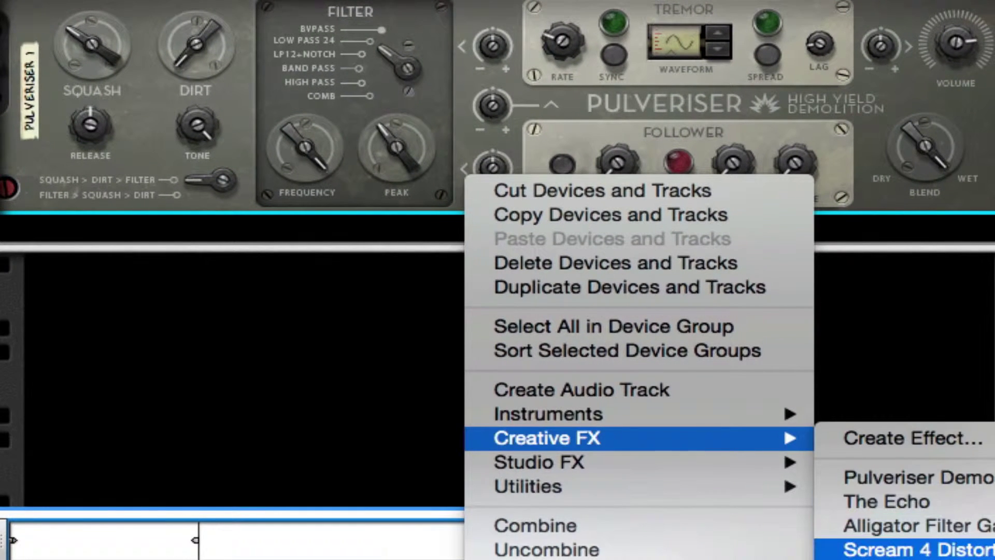
{"action": "left_click", "coordinate": [907, 548]}
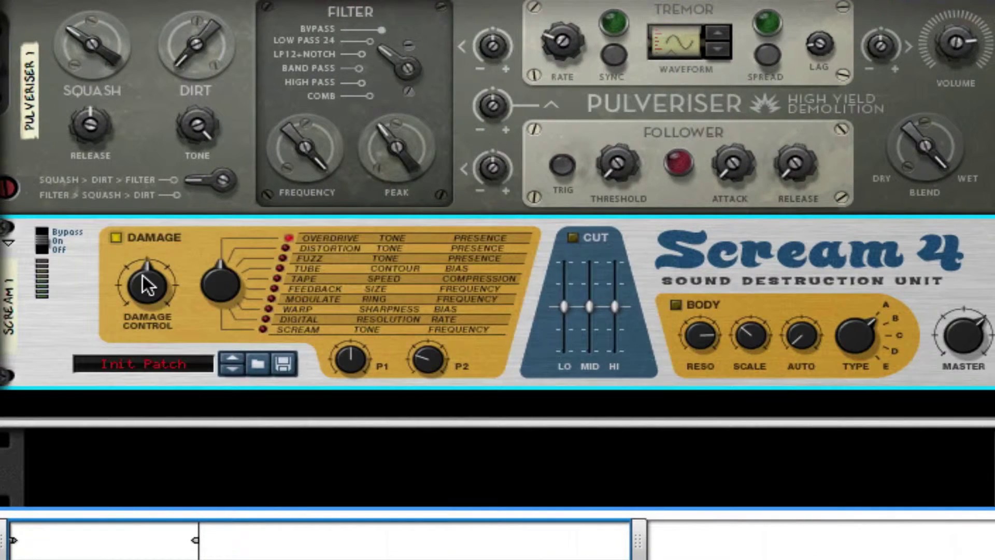
{"action": "mouse_move", "coordinate": [148, 285]}
{"action": "left_click_drag", "start_coordinate": [148, 285], "coordinate": [158, 313]}
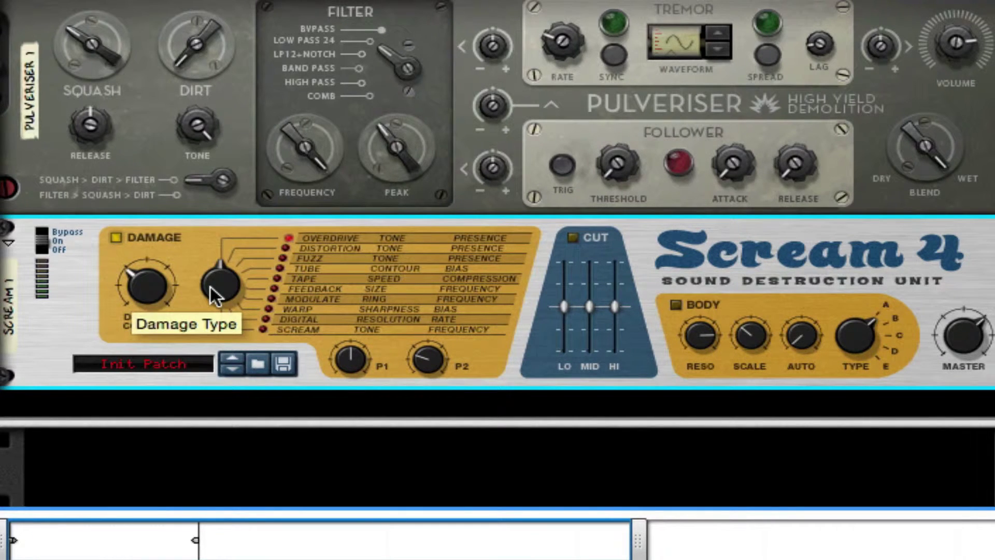
- Set the Scream 4 damage type to Tape, with P1 at maximum and P2 at about half
{"action": "left_click_drag", "start_coordinate": [211, 284], "coordinate": [216, 130]}
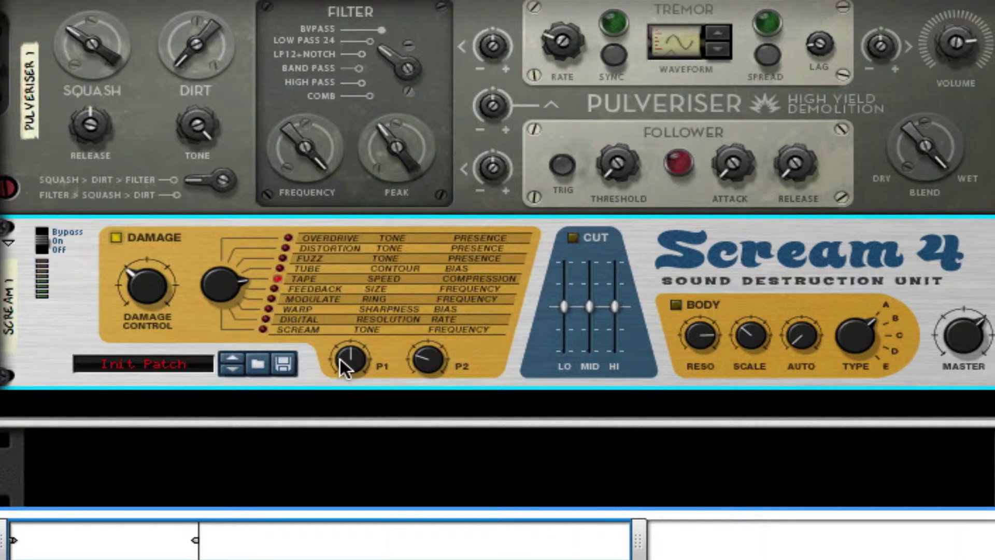
{"action": "left_click_drag", "start_coordinate": [340, 358], "coordinate": [342, 305]}
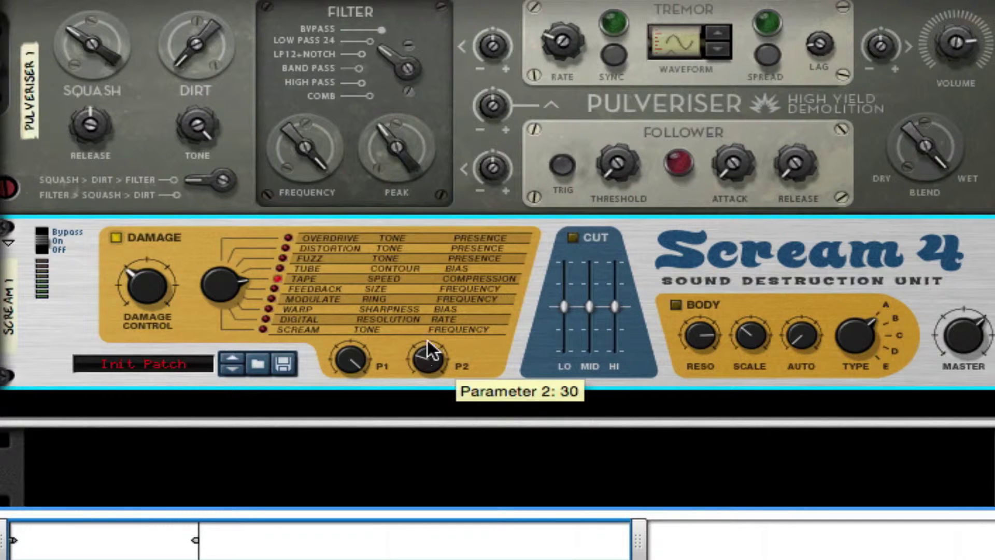
{"action": "left_click_drag", "start_coordinate": [429, 363], "coordinate": [449, 281]}
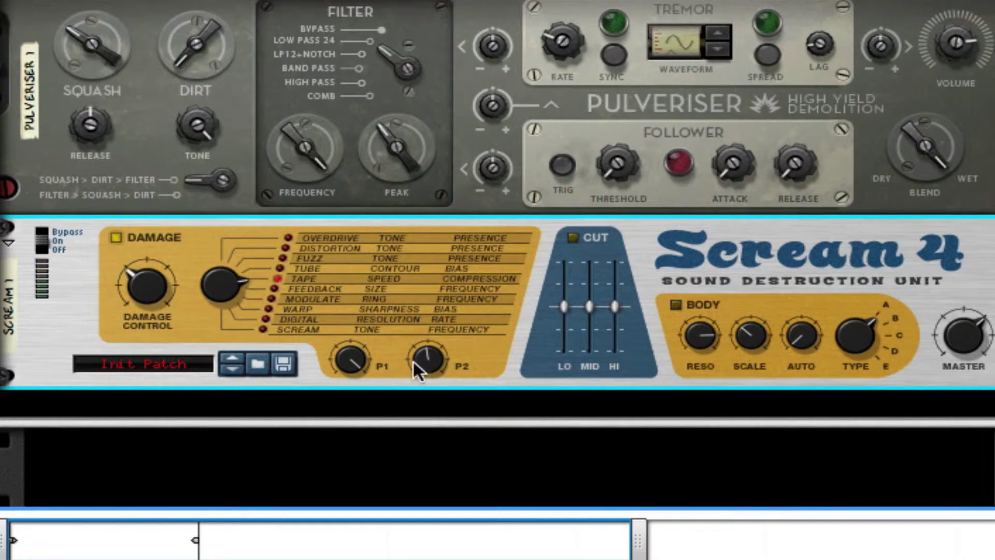
- Enable the Scream 4 Body section, raise its Reso, Scale and Auto amounts, and switch the body type to B
{"action": "left_click", "coordinate": [675, 304]}
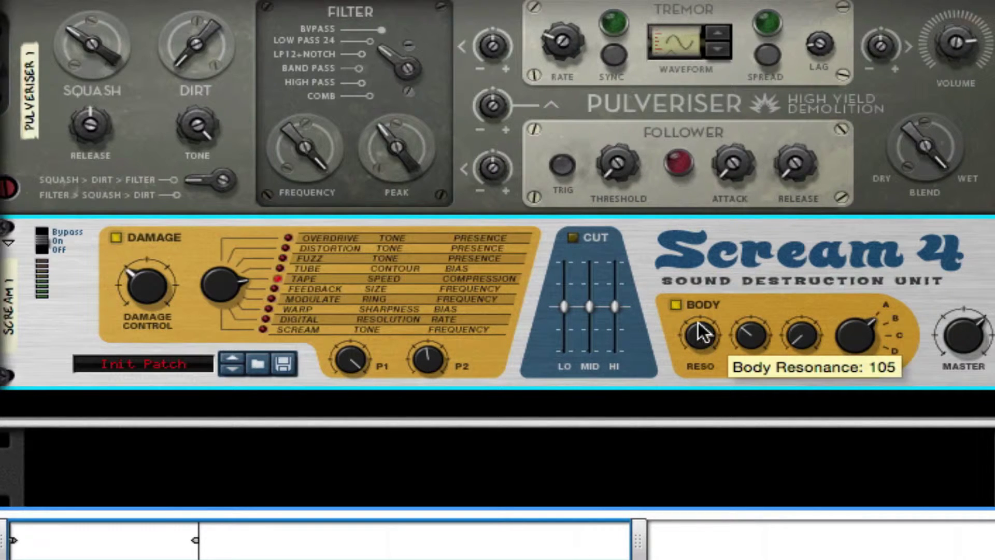
{"action": "left_click_drag", "start_coordinate": [699, 332], "coordinate": [701, 299]}
{"action": "left_click_drag", "start_coordinate": [695, 333], "coordinate": [696, 340]}
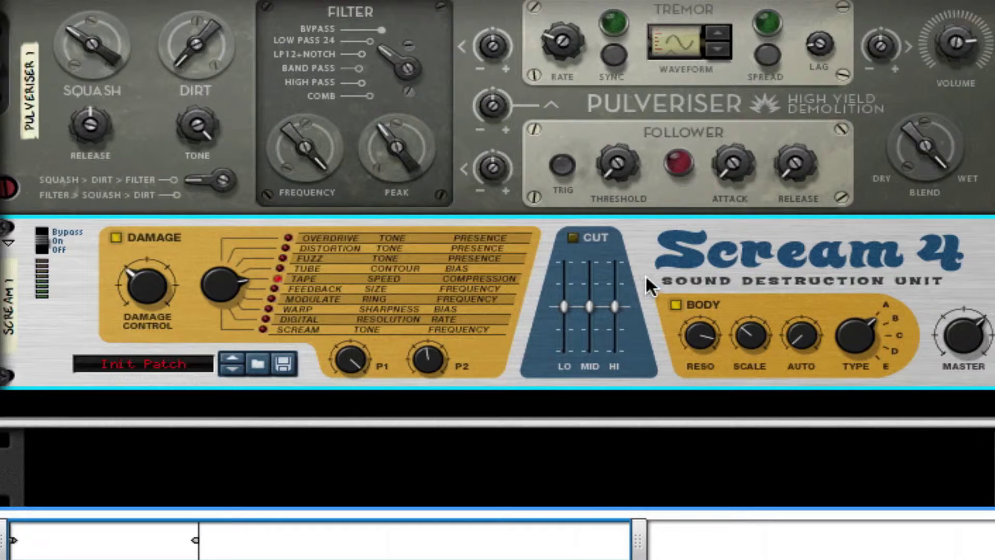
{"action": "left_click_drag", "start_coordinate": [748, 336], "coordinate": [755, 239]}
{"action": "left_click_drag", "start_coordinate": [798, 330], "coordinate": [806, 287]}
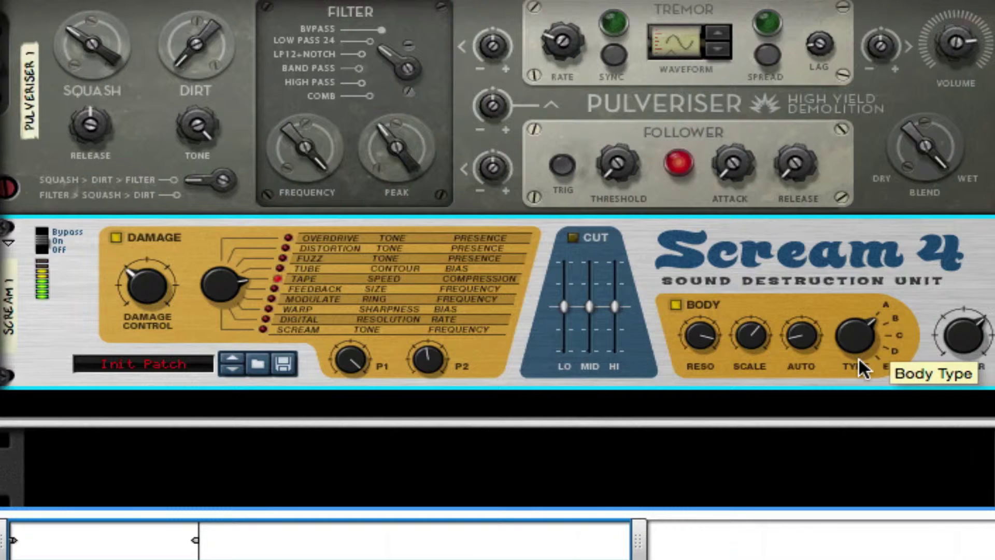
{"action": "left_click_drag", "start_coordinate": [858, 356], "coordinate": [850, 266]}
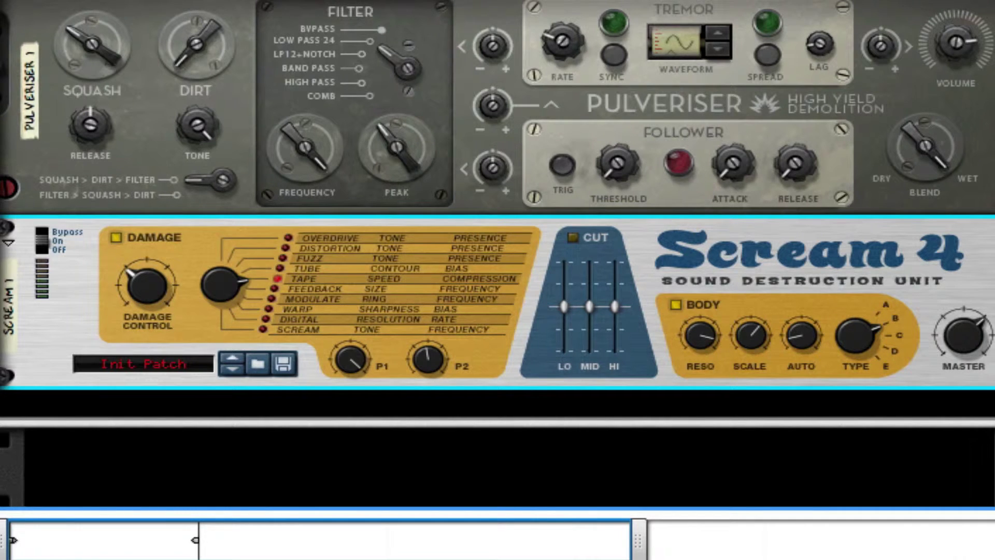
- Add an RV7000 reverb below Scream 4 and load the factory patch ALL Warm Plate.rv7
{"action": "right_click", "coordinate": [649, 357]}
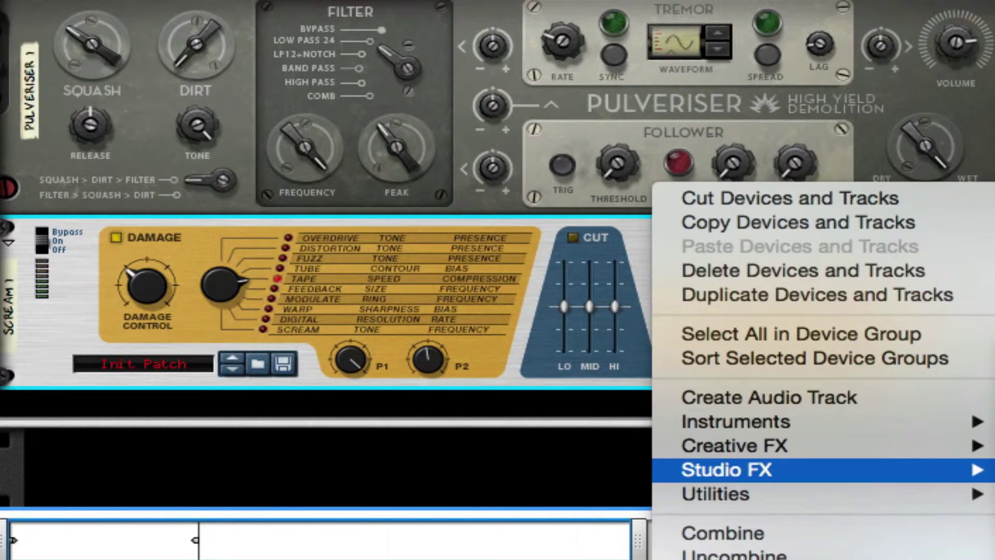
{"action": "left_click", "coordinate": [575, 325]}
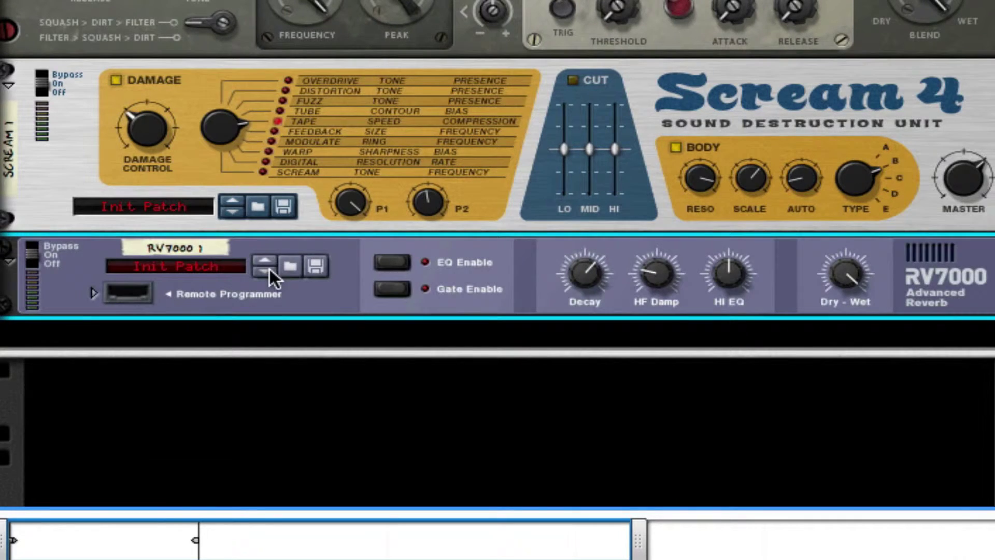
{"action": "left_click", "coordinate": [289, 265]}
{"action": "scroll", "coordinate": [488, 238], "scroll_direction": "down", "scroll_amount": 5}
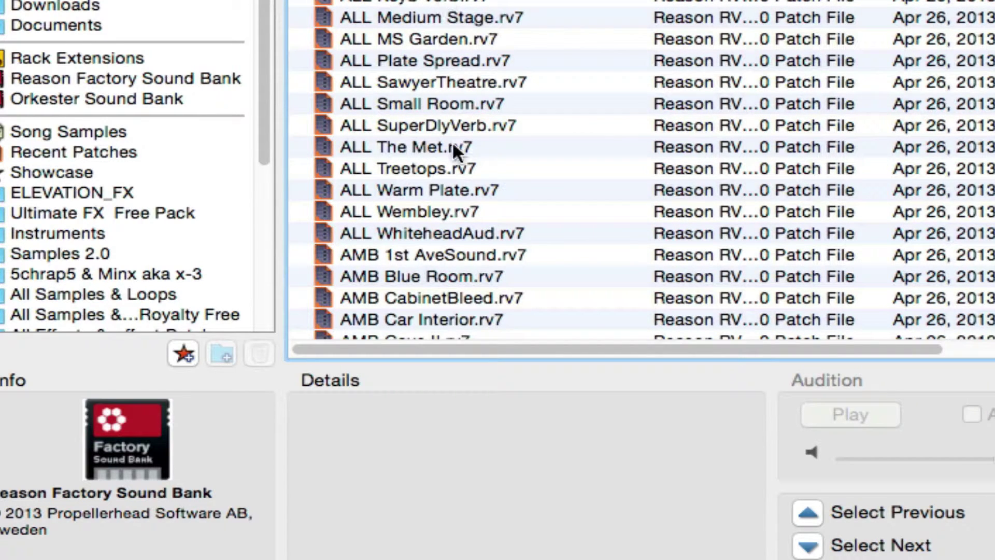
{"action": "left_click", "coordinate": [380, 199]}
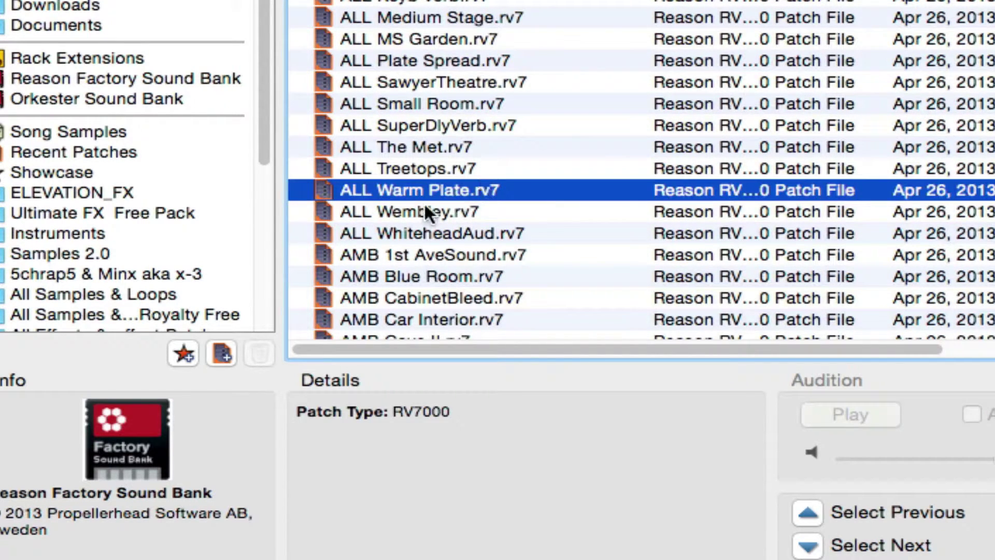
{"action": "key", "text": "Return"}
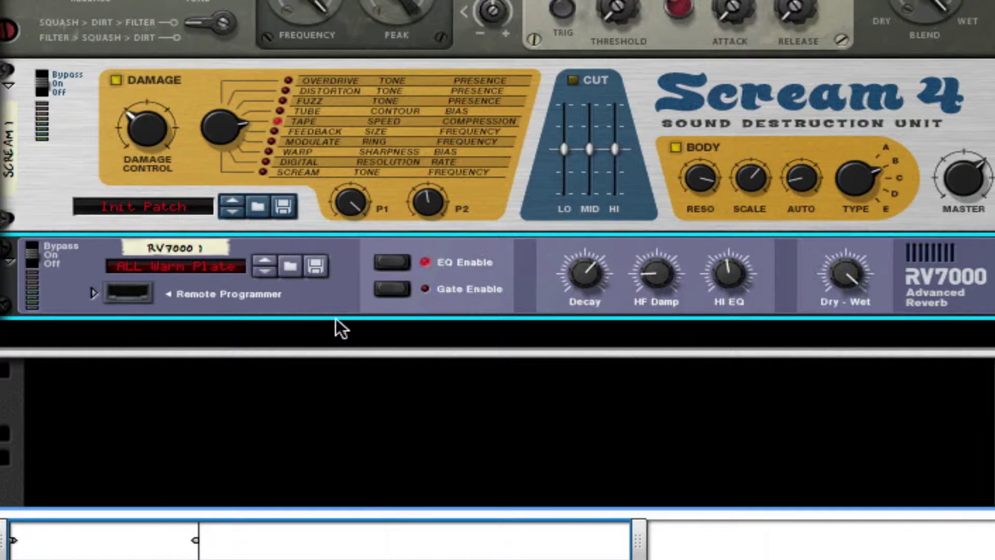
- Lower the RV7000's Decay to about a third and its Dry-Wet mix to about a quarter
{"action": "left_click_drag", "start_coordinate": [590, 275], "coordinate": [586, 389]}
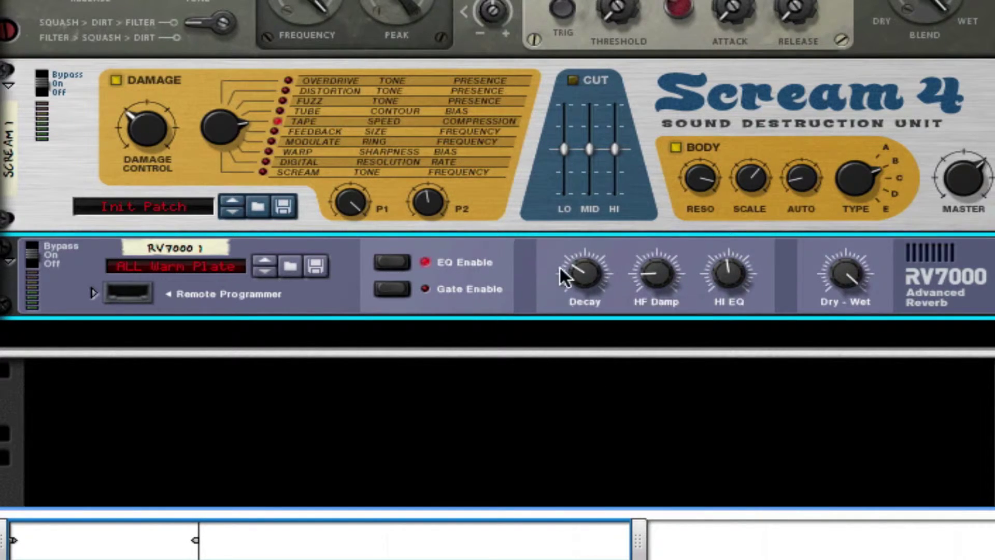
{"action": "left_click_drag", "start_coordinate": [846, 274], "coordinate": [835, 507]}
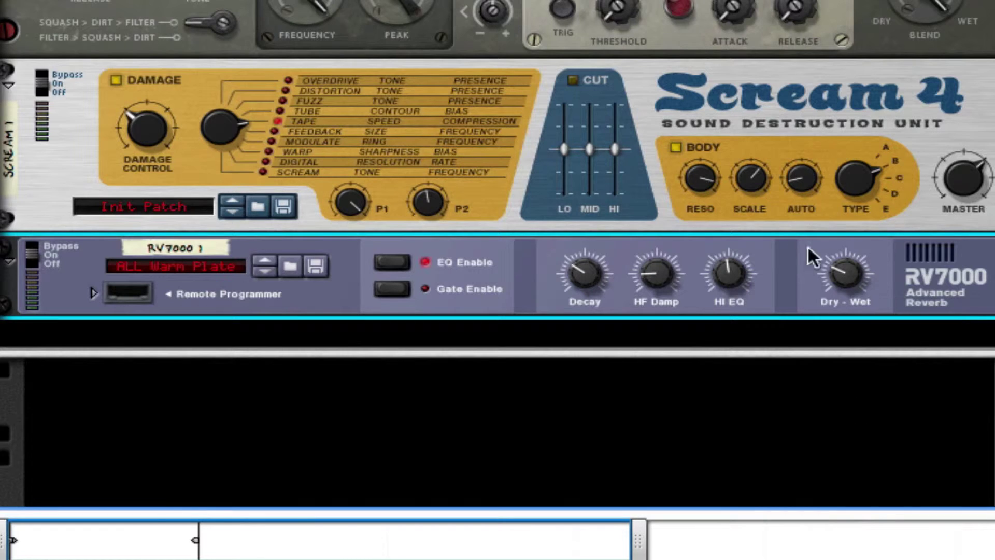
- Add The Echo delay below the RV7000 reverb
{"action": "scroll", "coordinate": [797, 290], "scroll_direction": "down", "scroll_amount": 2}
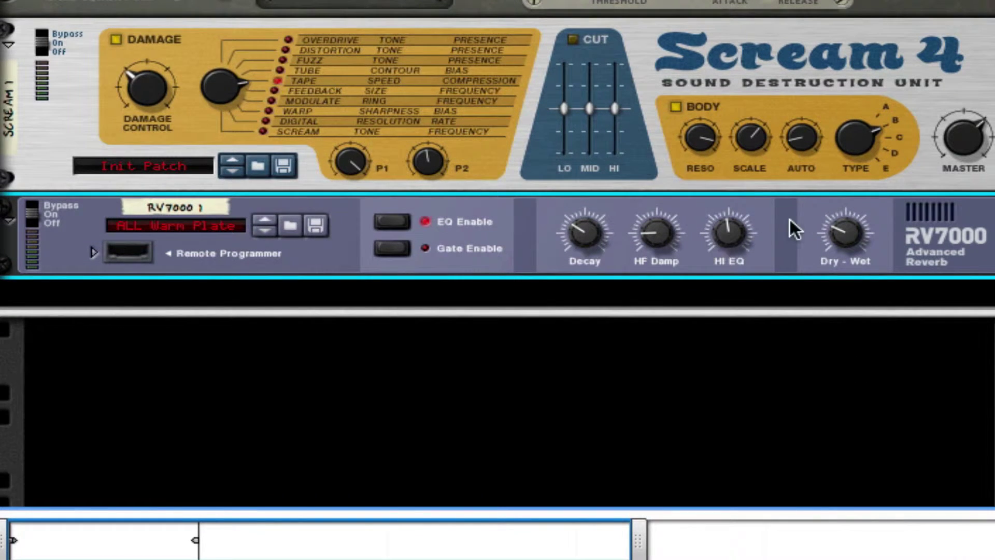
{"action": "right_click", "coordinate": [777, 241]}
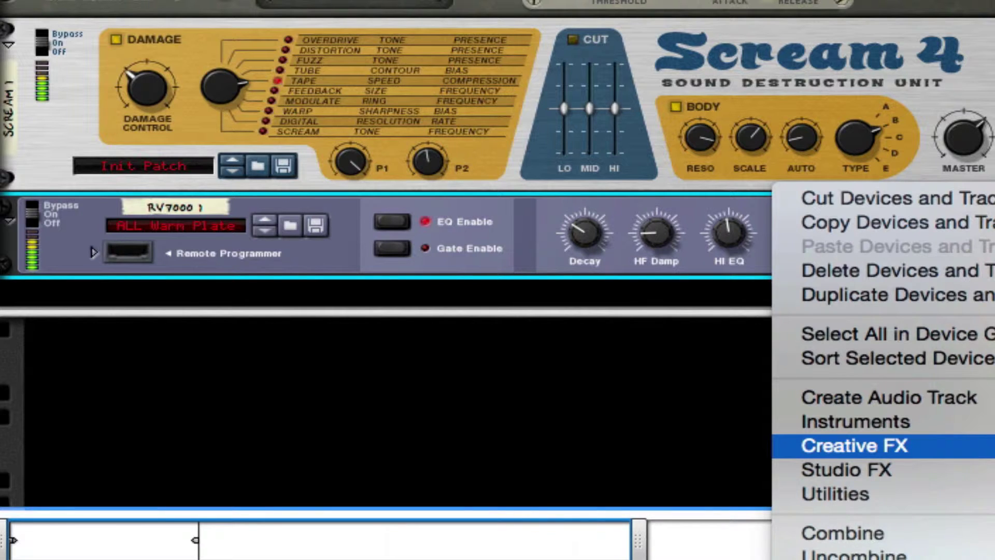
{"action": "left_click", "coordinate": [993, 445]}
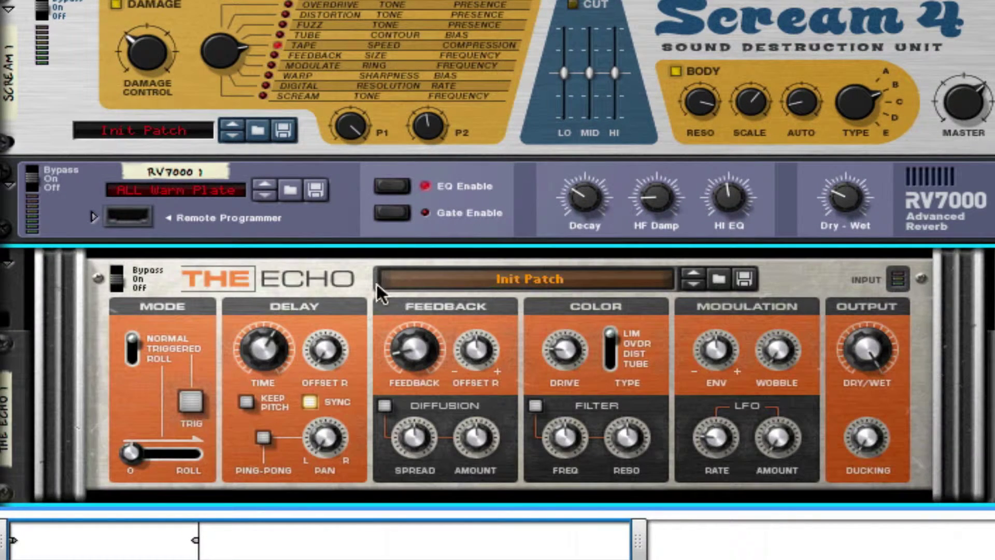
- Set The Echo's delay time to minimum with Keep Pitch on and Sync off, and slightly adjust the right-channel time offset
{"action": "scroll", "coordinate": [363, 311], "scroll_direction": "down", "scroll_amount": 2}
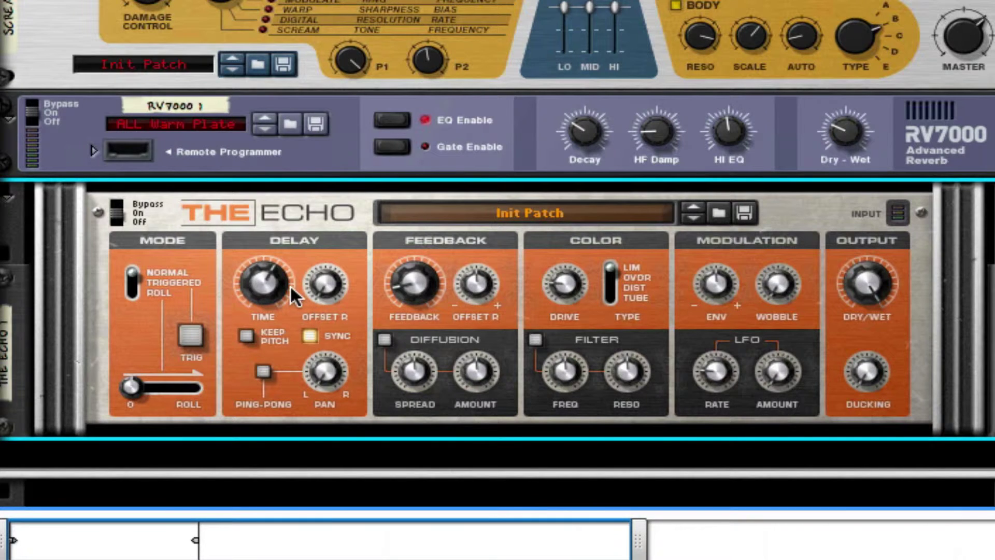
{"action": "left_click_drag", "start_coordinate": [272, 278], "coordinate": [267, 285]}
{"action": "left_click", "coordinate": [247, 336]}
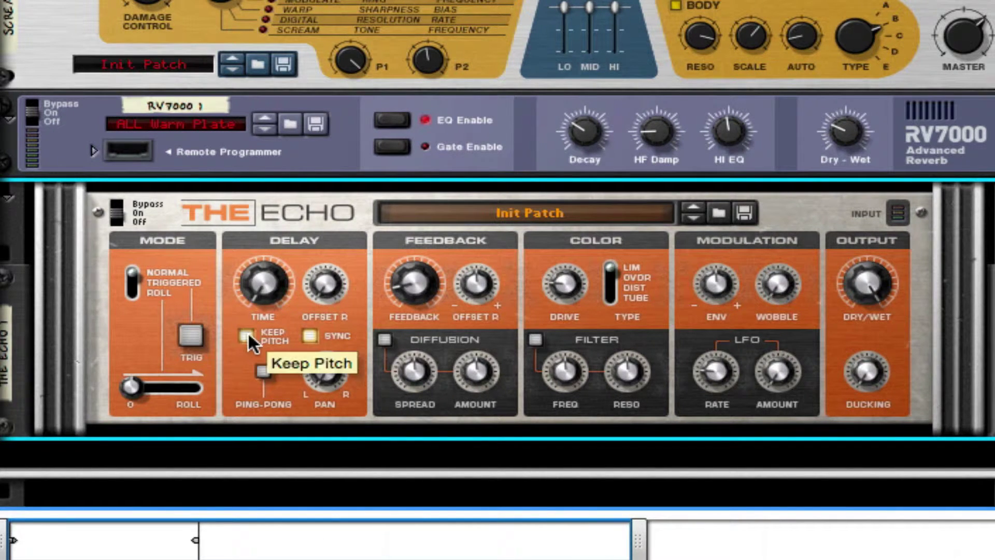
{"action": "left_click", "coordinate": [303, 337]}
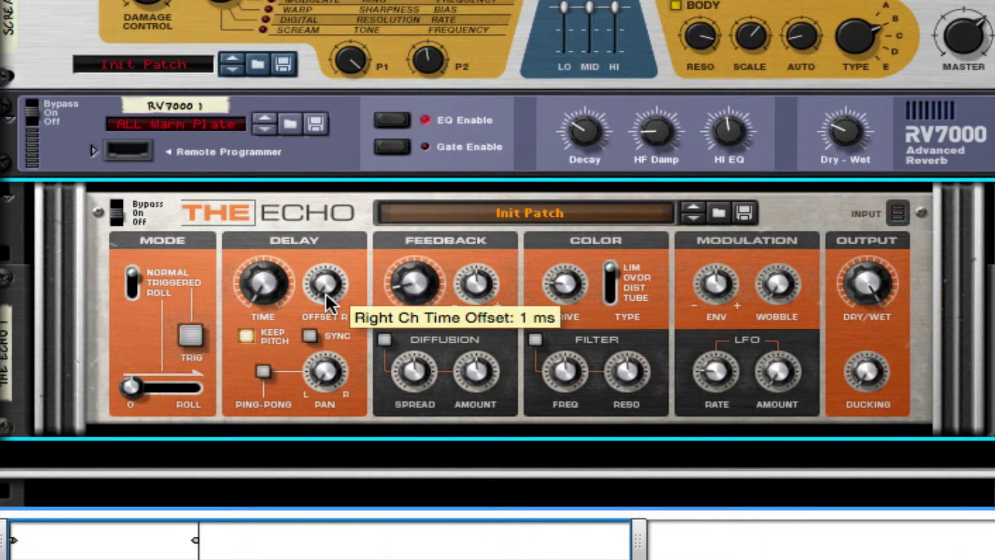
{"action": "left_click_drag", "start_coordinate": [326, 291], "coordinate": [326, 288]}
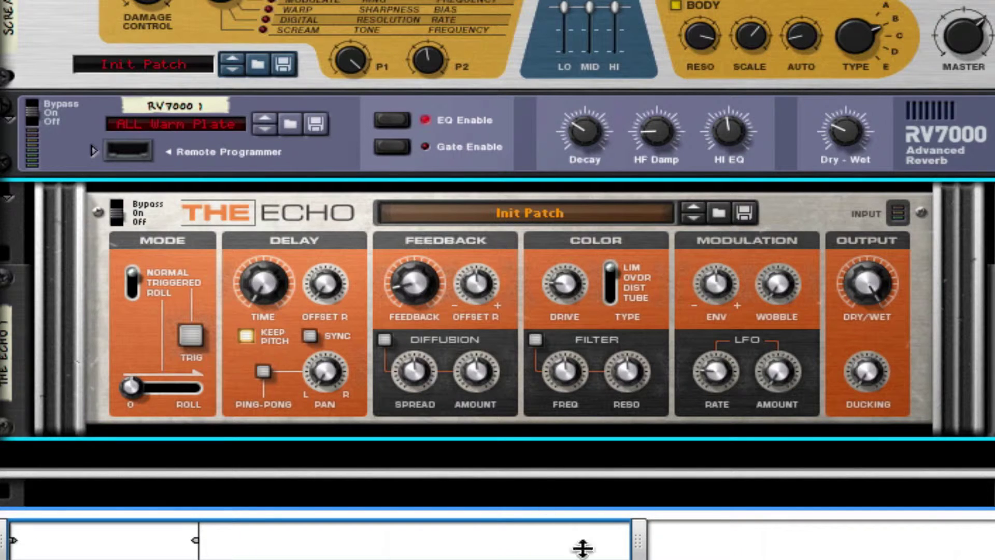
- Add an MClass Maximizer below The Echo and turn its limiter off
{"action": "right_click", "coordinate": [933, 363]}
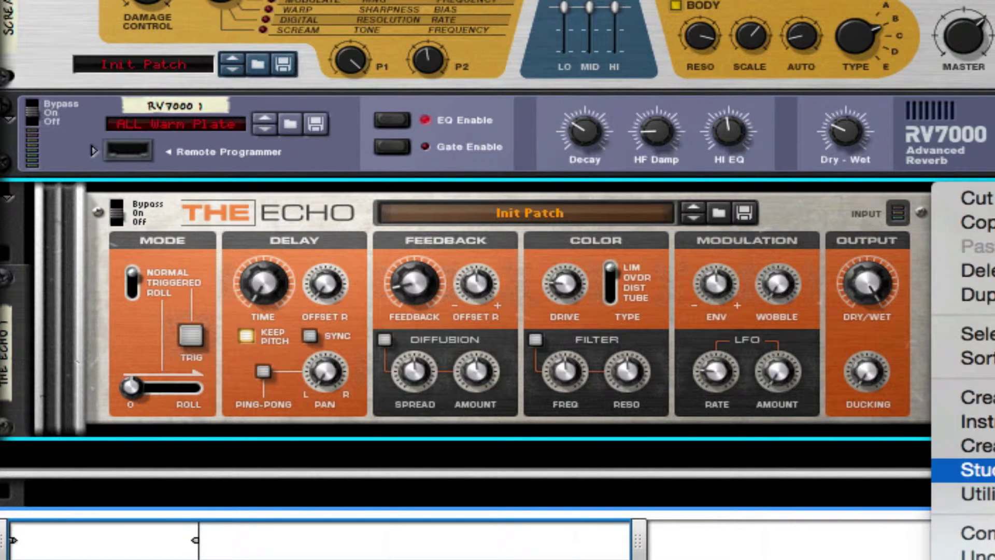
{"action": "left_click", "coordinate": [990, 469]}
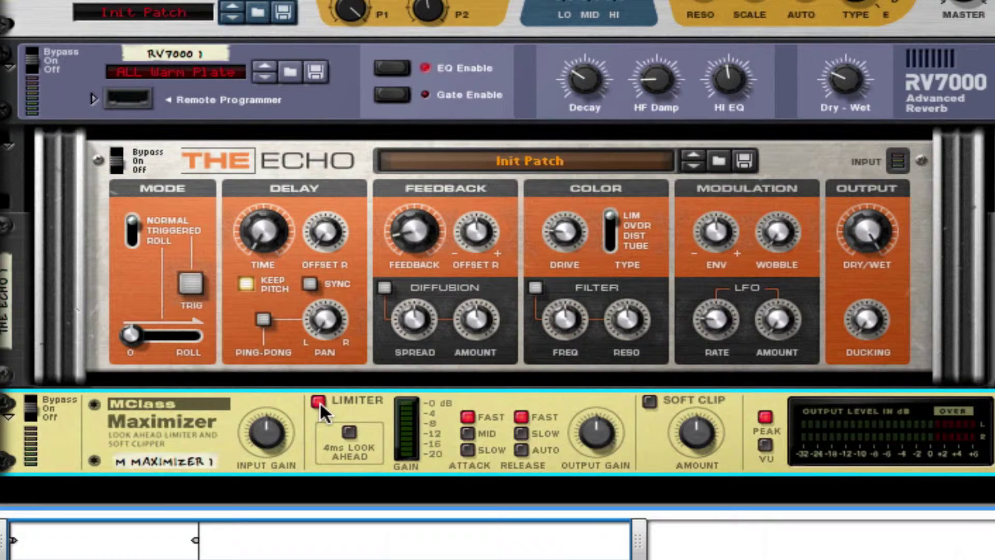
{"action": "left_click", "coordinate": [319, 401]}
{"action": "scroll", "coordinate": [410, 388], "scroll_direction": "down", "scroll_amount": 3}
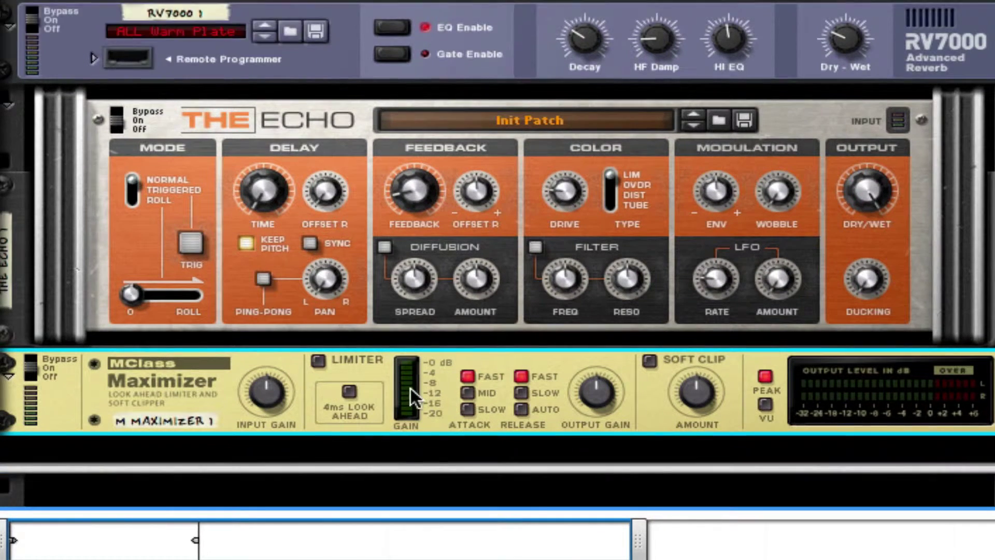
- Set the Maximizer's release to Auto, enable Soft Clip and raise its amount to near maximum
{"action": "left_click", "coordinate": [521, 333]}
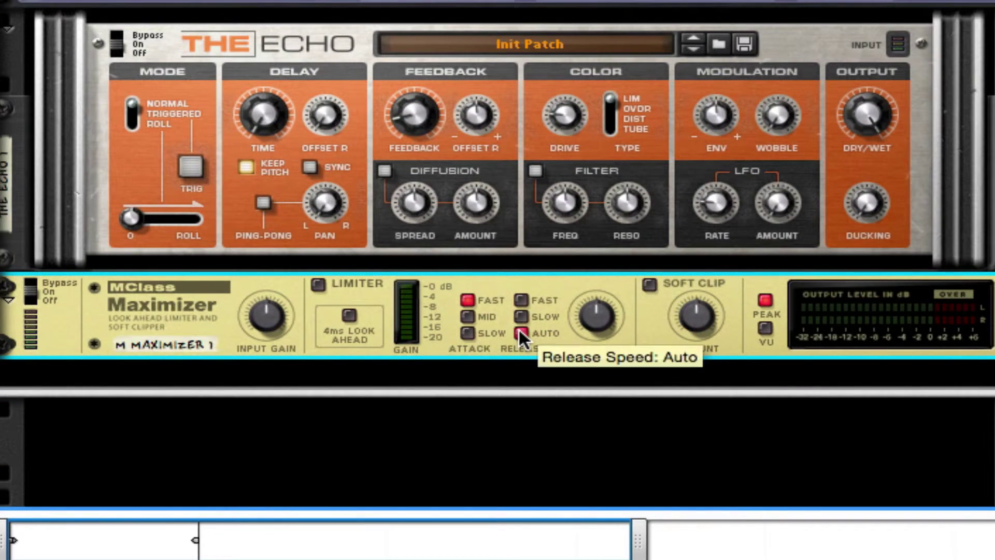
{"action": "left_click", "coordinate": [649, 285]}
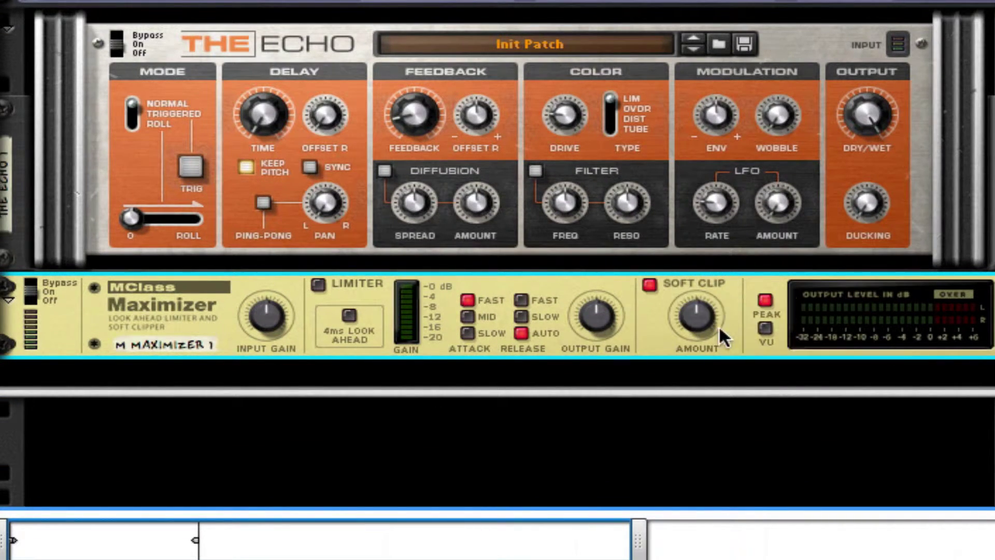
{"action": "left_click_drag", "start_coordinate": [720, 335], "coordinate": [720, 301]}
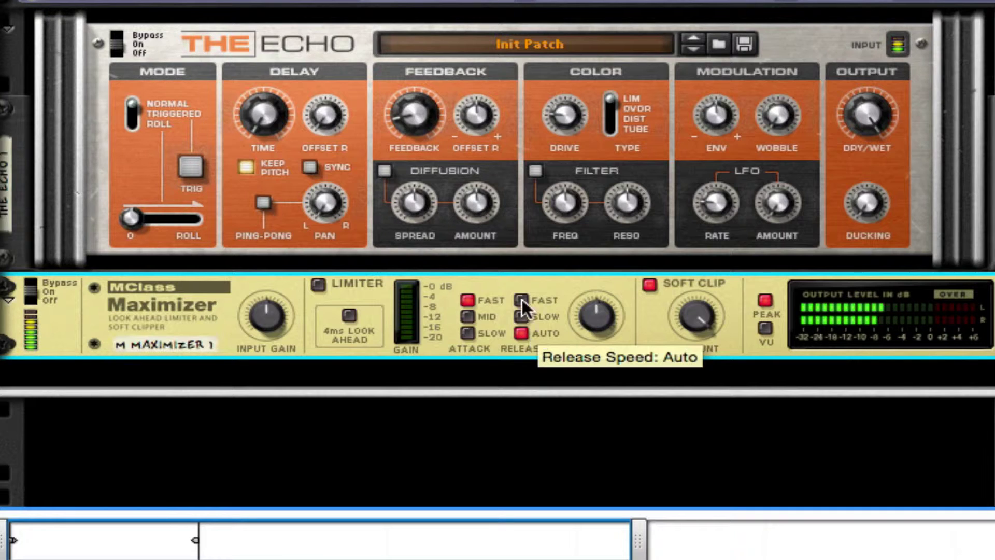
- Add a Pulsar below the Maximizer and route its first LFO 1 CV output to Thor's Amp Level CV input
{"action": "right_click", "coordinate": [660, 328]}
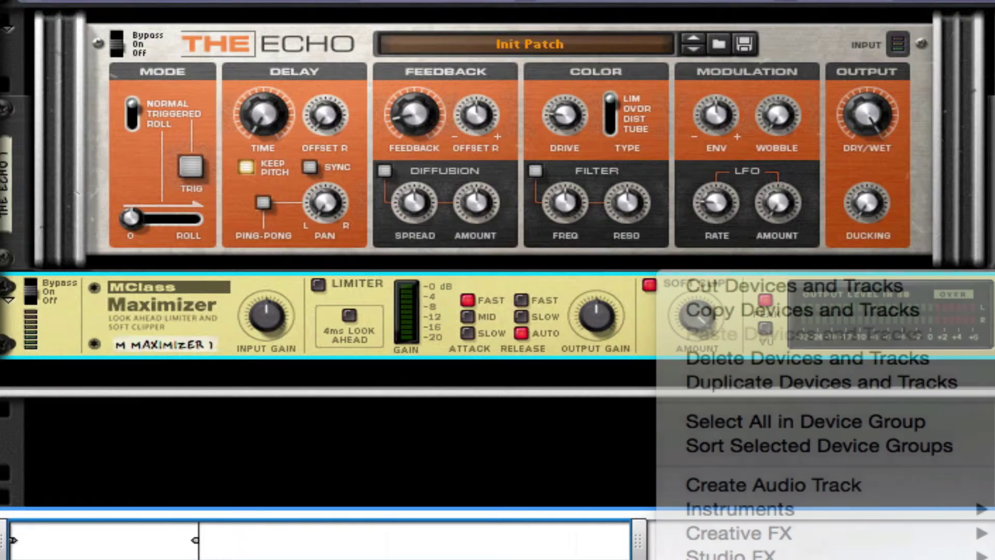
{"action": "key", "text": "Tab"}
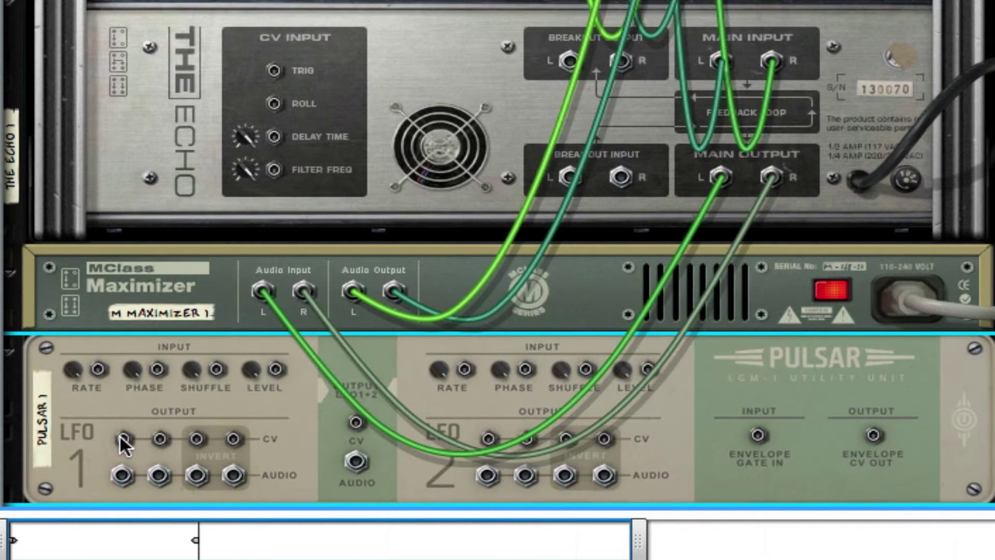
{"action": "left_click_drag", "start_coordinate": [121, 437], "coordinate": [421, 20]}
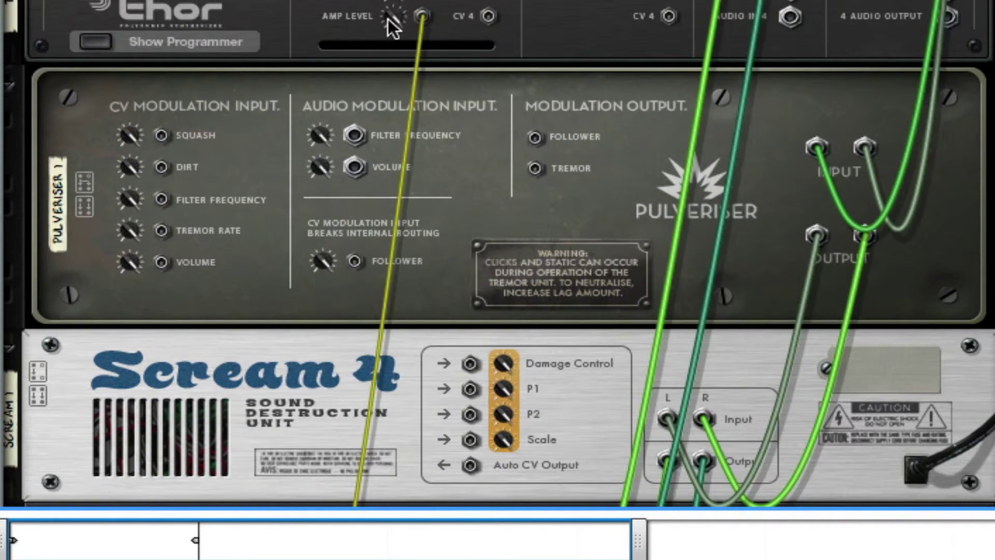
- Raise Pulsar's LFO 1 level to near maximum, choose a decaying waveform, enable Env Sync and set the tempo-synced rate to 1/4
{"action": "scroll", "coordinate": [429, 21], "scroll_direction": "down", "scroll_amount": 10}
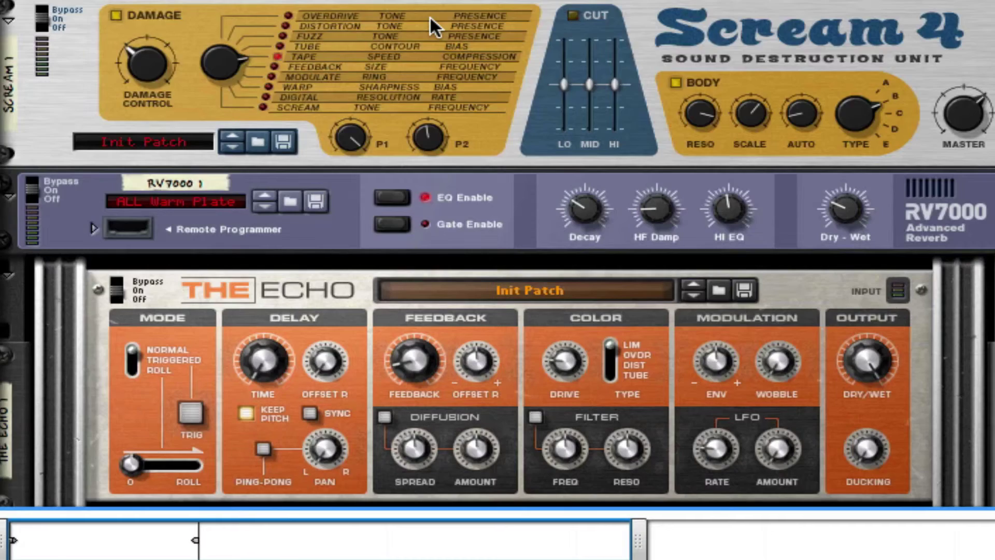
{"action": "scroll", "coordinate": [399, 162], "scroll_direction": "down", "scroll_amount": 10}
{"action": "left_click_drag", "start_coordinate": [242, 289], "coordinate": [241, 269]}
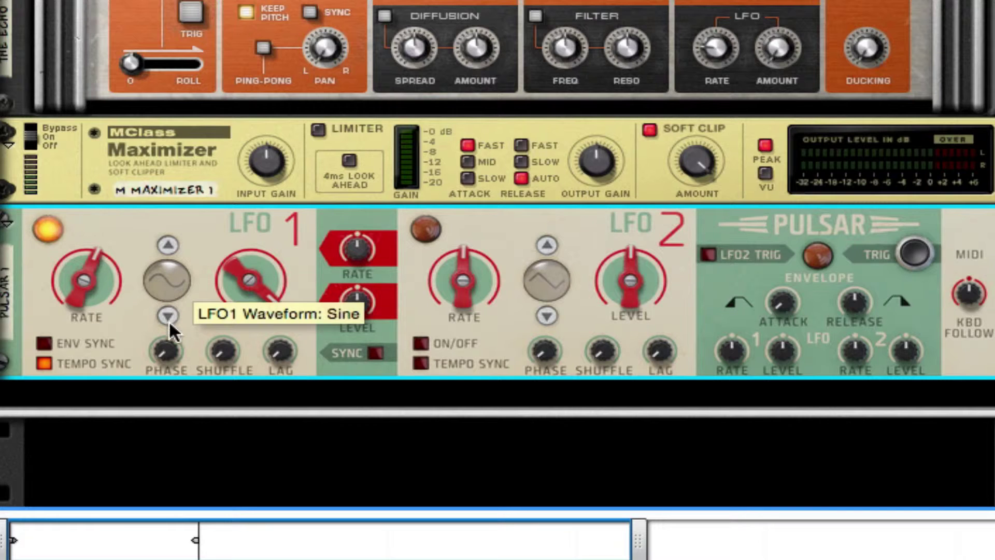
{"action": "left_click_drag", "start_coordinate": [169, 320], "coordinate": [211, 85]}
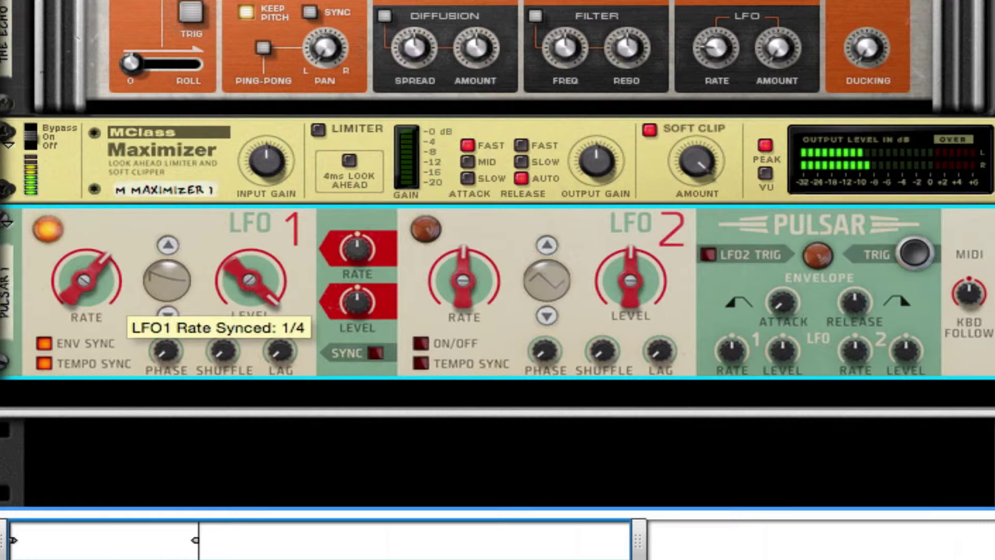
- Lower the frequency of Thor's Filter 3, the State Variable Filter in HP 12 mode, to about the middle of its range
{"action": "scroll", "coordinate": [638, 7], "scroll_direction": "up", "scroll_amount": 5}
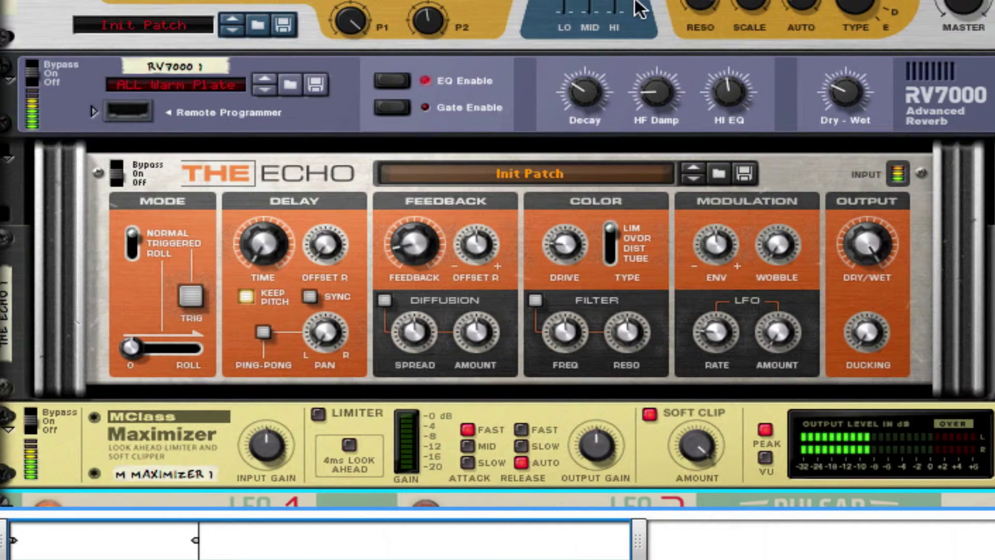
{"action": "scroll", "coordinate": [620, 6], "scroll_direction": "up", "scroll_amount": 5}
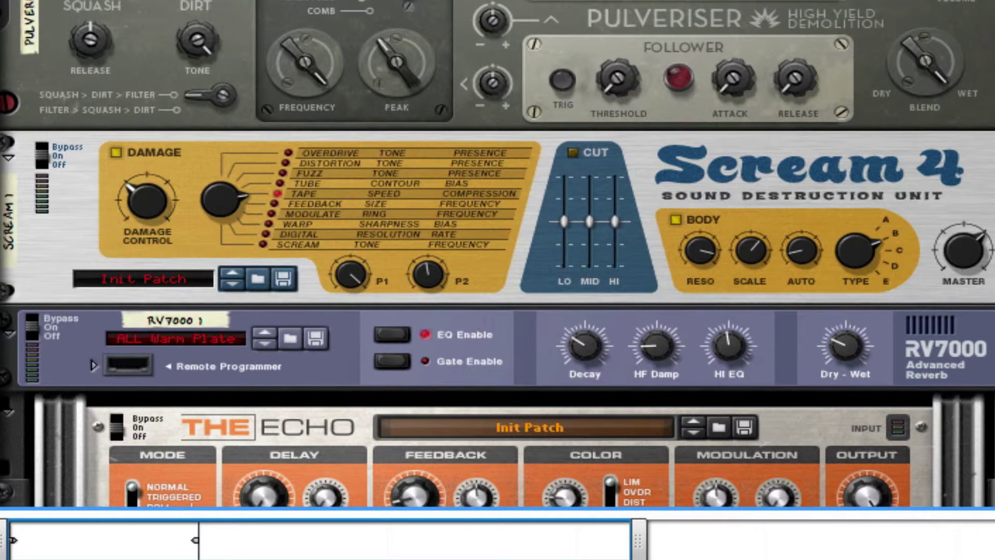
{"action": "scroll", "coordinate": [498, 254], "scroll_direction": "up", "scroll_amount": 5}
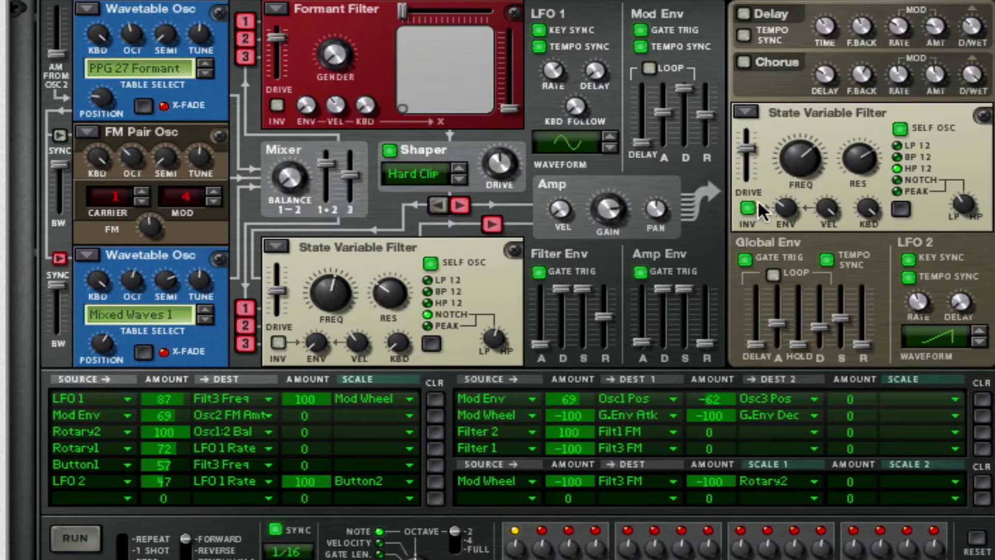
{"action": "mouse_move", "coordinate": [799, 154]}
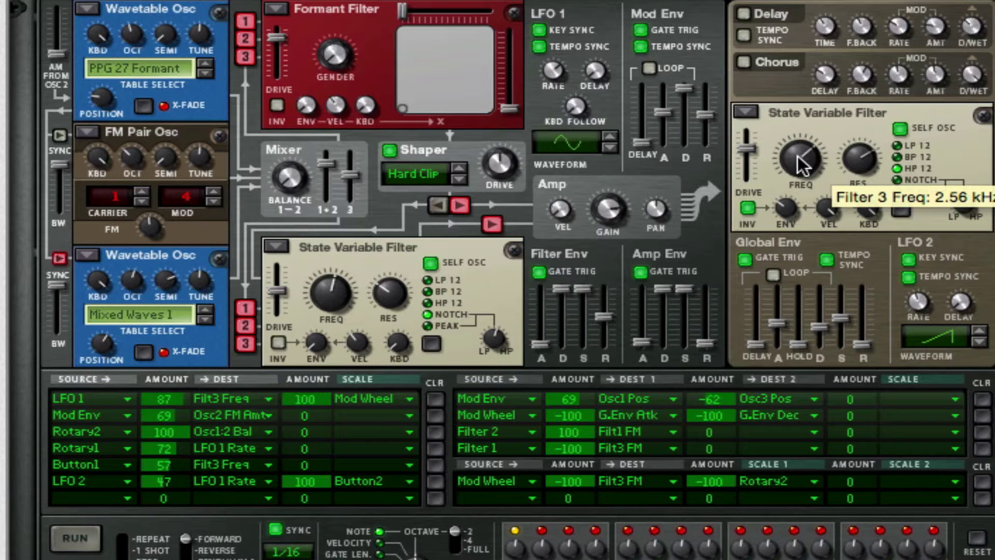
{"action": "left_click_drag", "start_coordinate": [799, 164], "coordinate": [782, 206]}
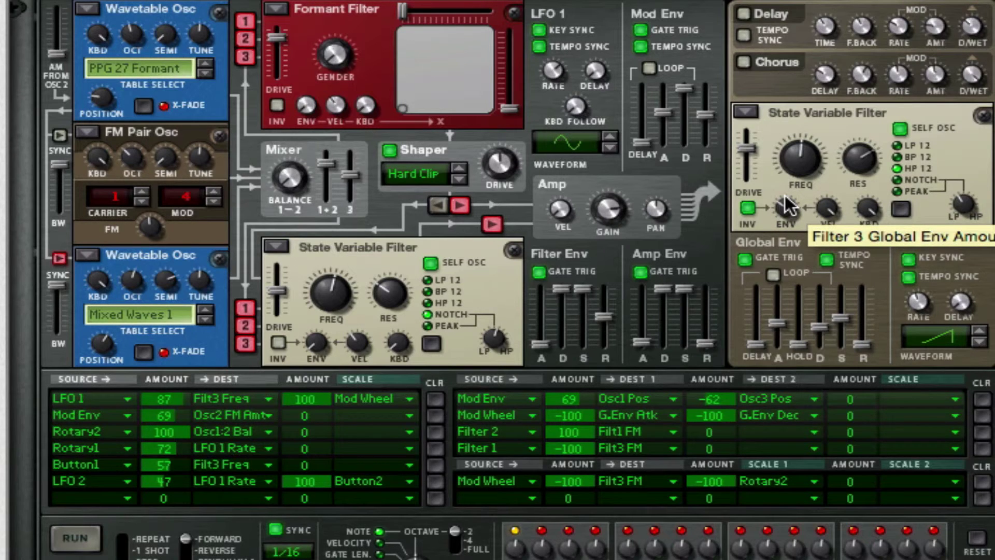